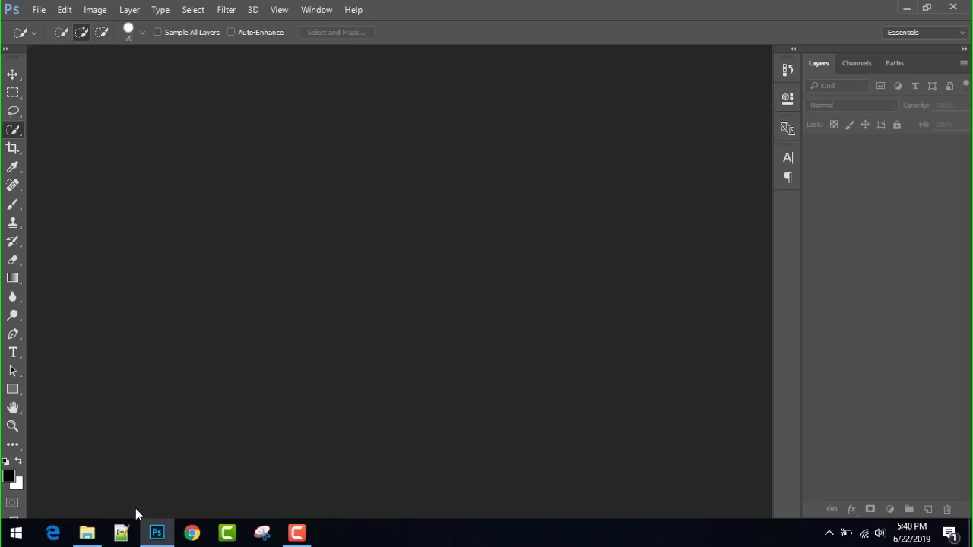
# - Bring up File Explorer showing the Project folder of stock photos
pyautogui.click(86, 533)
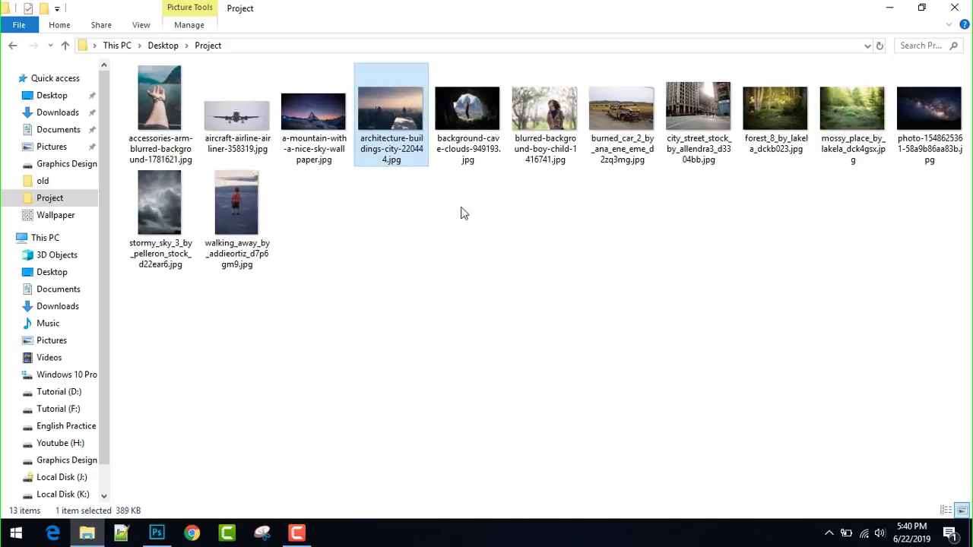
# - Open architecture-buildings-city and background-cave-clouds together in Photoshop by dragging them in
pyautogui.keyDown('ctrl'); pyautogui.click(459, 106); pyautogui.keyUp('ctrl')
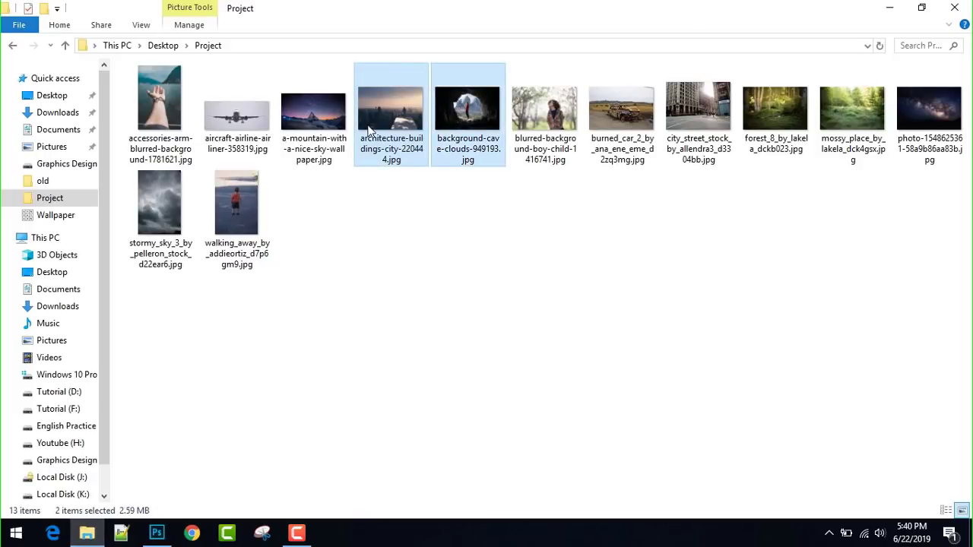
pyautogui.moveTo(371, 130); pyautogui.dragTo(178, 426)
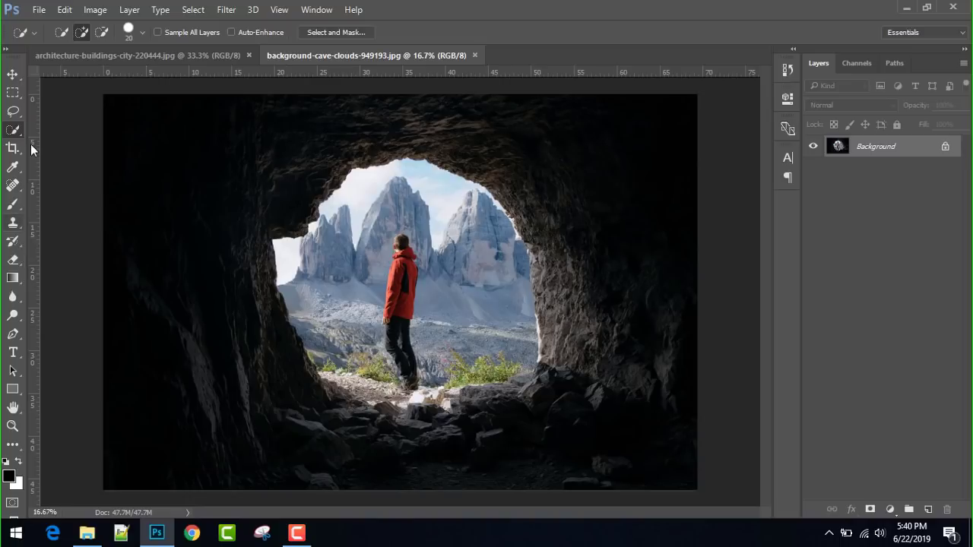
# - With Quick Selection, select the left cave wall, opening rim, bottom rocks and right wall
pyautogui.rightClick(10, 131)
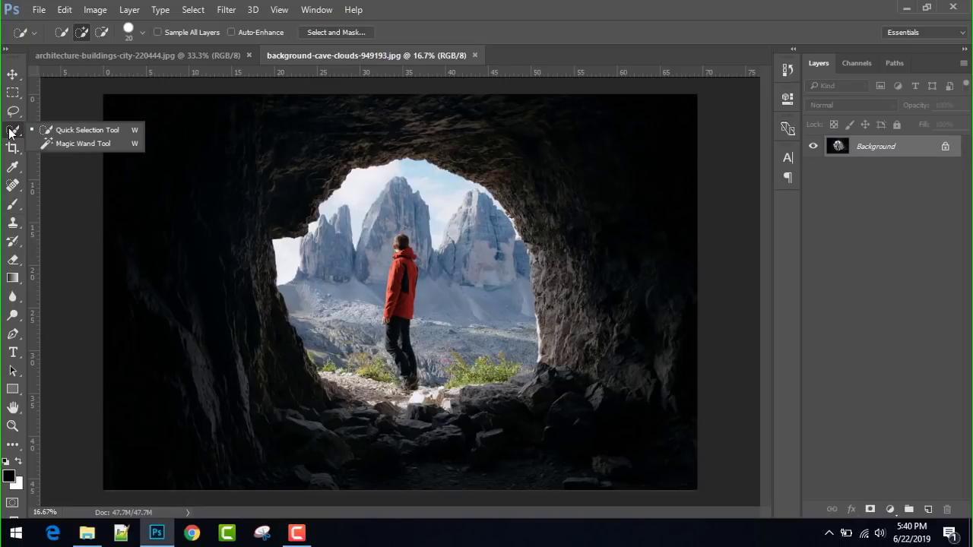
pyautogui.click(65, 132)
pyautogui.moveTo(103, 99); pyautogui.dragTo(159, 425)
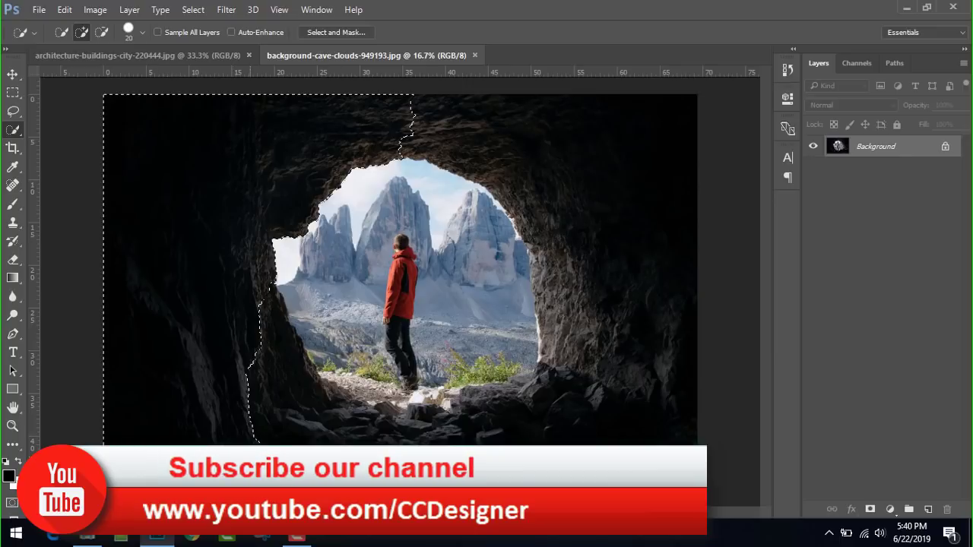
pyautogui.moveTo(286, 243); pyautogui.dragTo(283, 262)
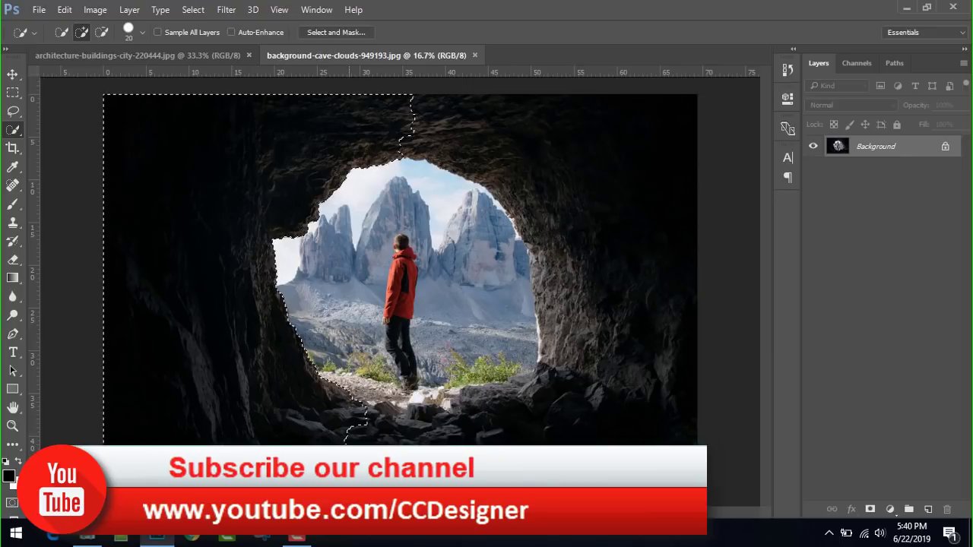
pyautogui.moveTo(365, 456)
pyautogui.mouseDown()
pyautogui.moveTo(499, 474)
pyautogui.moveTo(678, 459)
pyautogui.mouseUp()
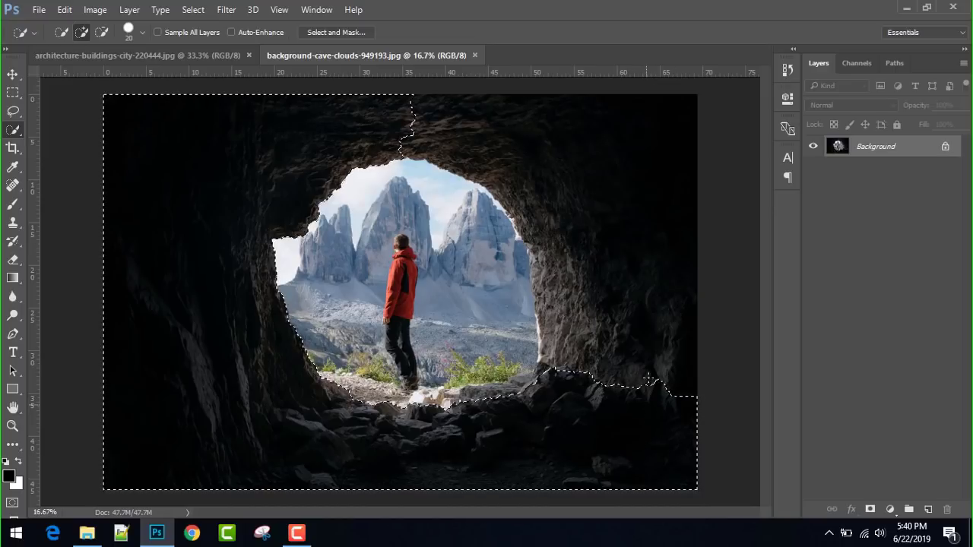
pyautogui.moveTo(639, 426)
pyautogui.mouseDown()
pyautogui.moveTo(631, 252)
pyautogui.moveTo(608, 231)
pyautogui.mouseUp()
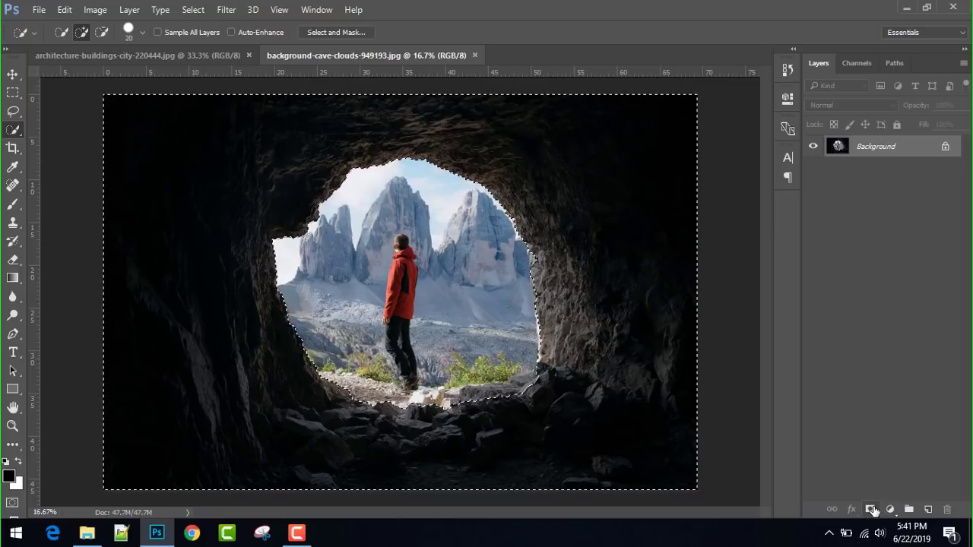
# - Mask out the cave opening, apply the mask to Layer 0, and toggle visibility to verify
pyautogui.click(872, 509)
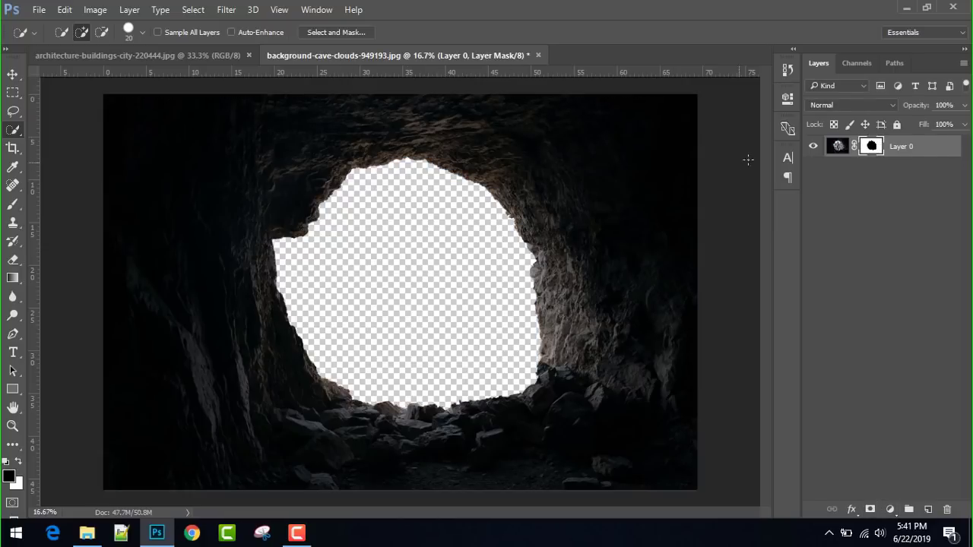
pyautogui.rightClick(872, 146)
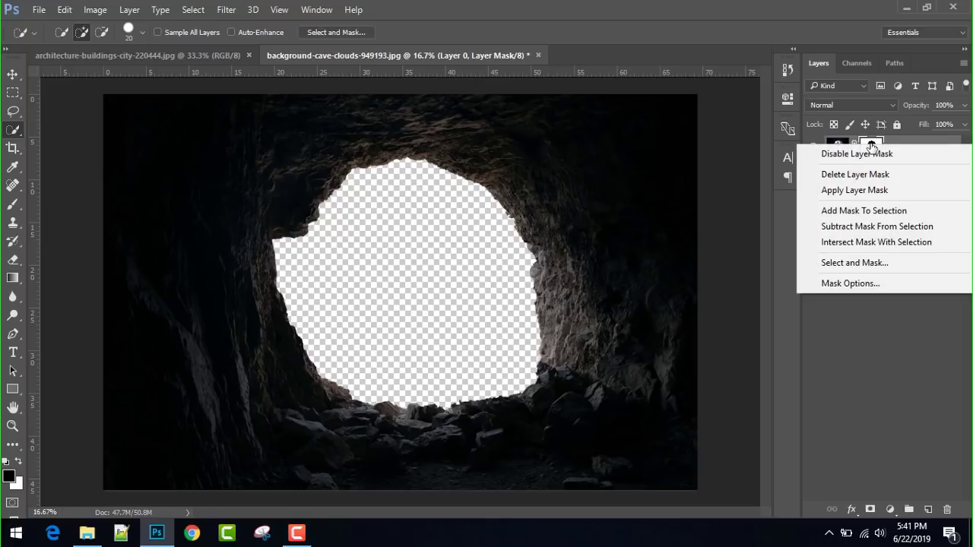
pyautogui.click(876, 193)
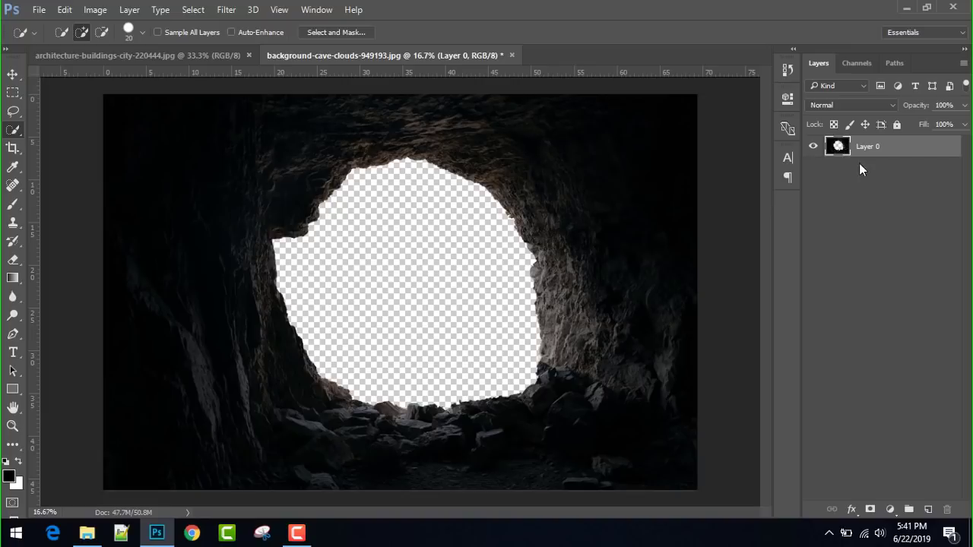
pyautogui.click(815, 147)
pyautogui.click(814, 147)
# - Switch to the city rooftop photo with Quick Selection active, zoomed onto the rooftop and man
pyautogui.click(170, 55)
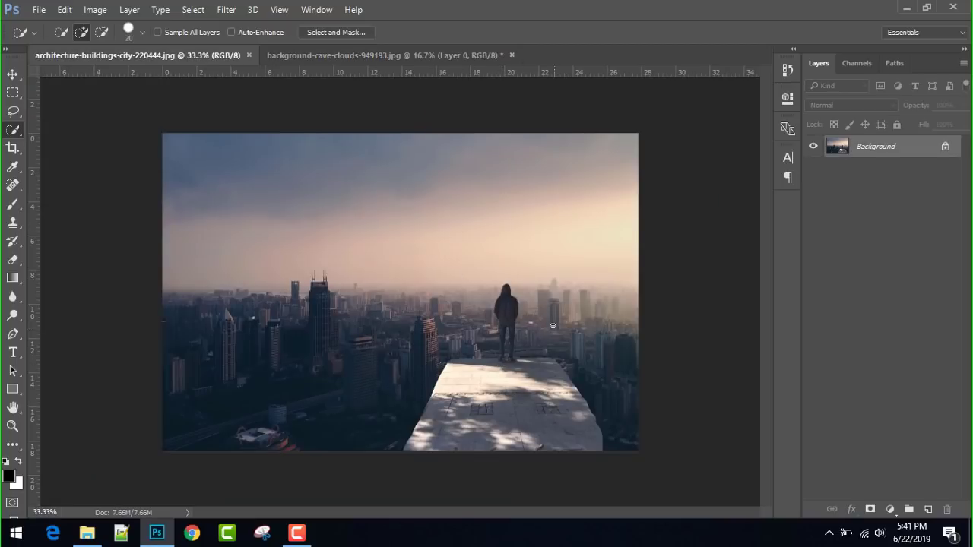
pyautogui.click(319, 55)
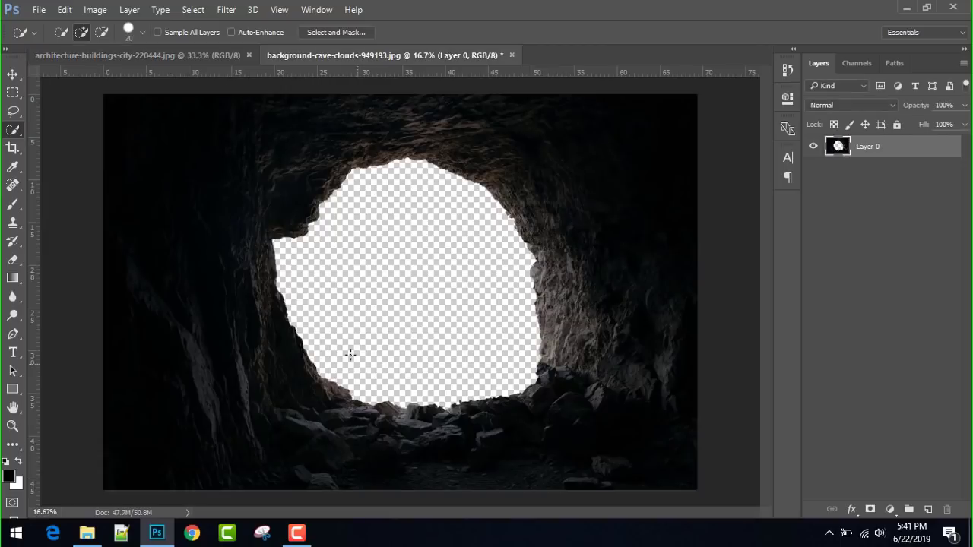
pyautogui.click(167, 56)
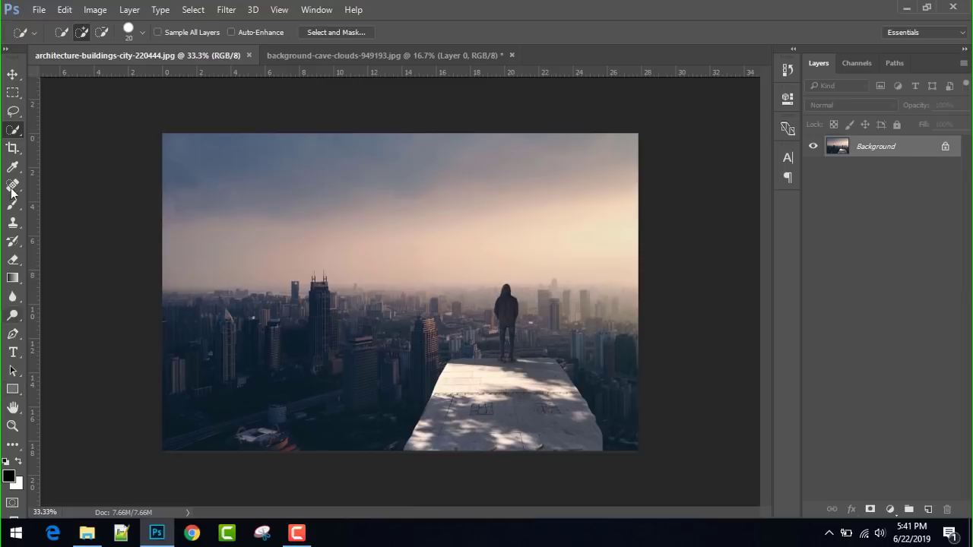
pyautogui.rightClick(11, 132)
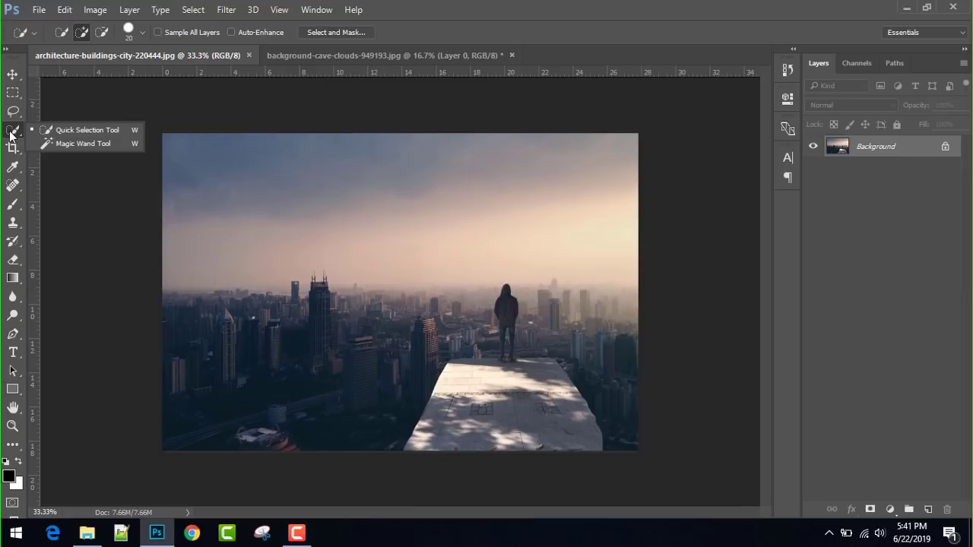
pyautogui.click(77, 131)
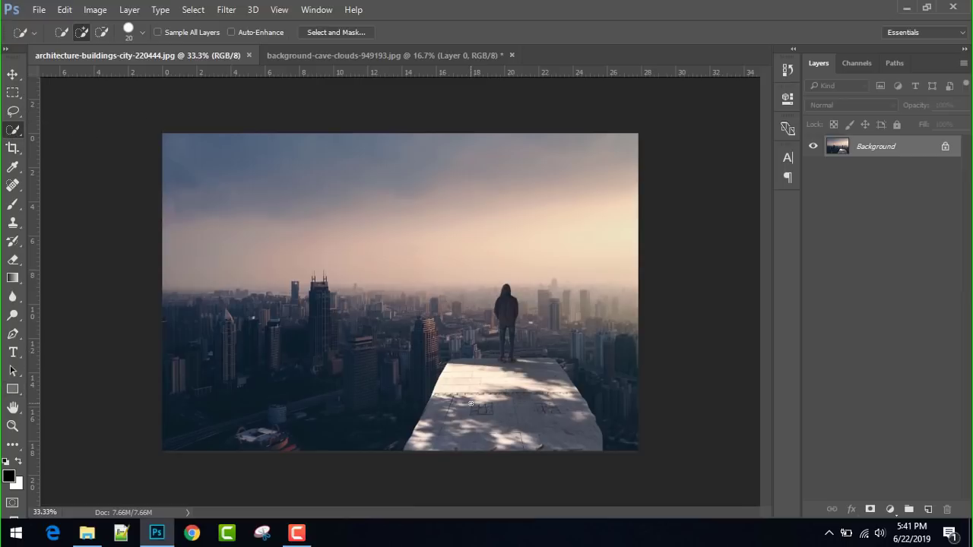
pyautogui.hotkey('ctrl', '+')
pyautogui.hotkey('ctrl', '+')
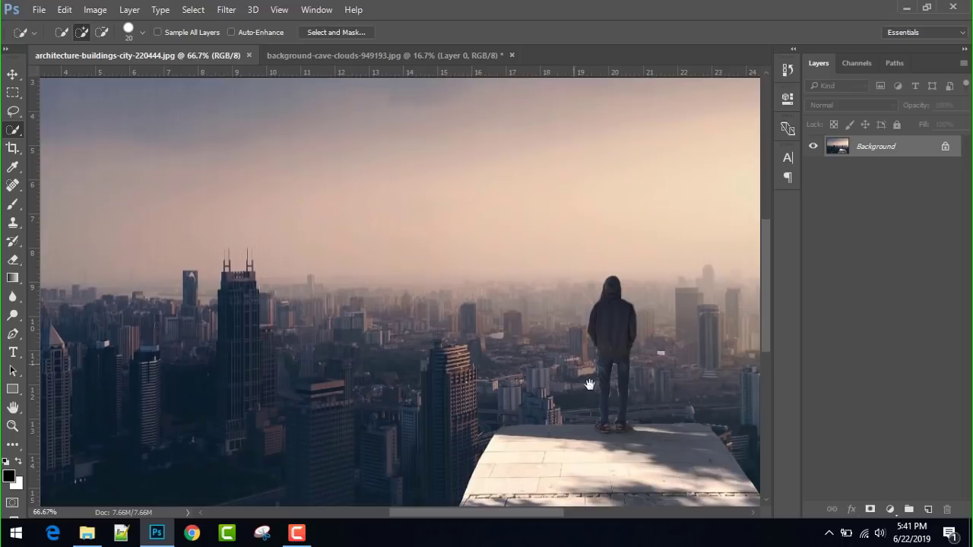
pyautogui.moveTo(590, 385); pyautogui.dragTo(416, 269)
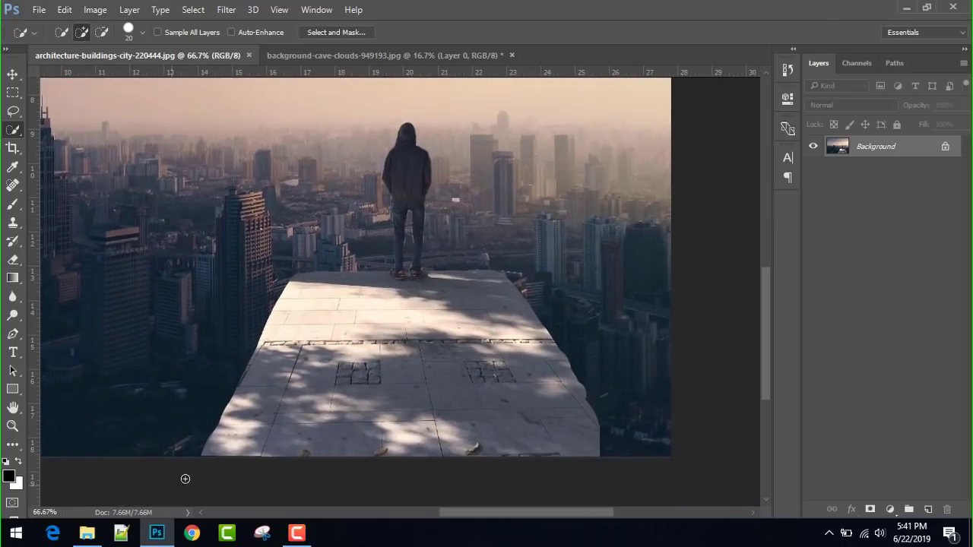
# - Select the sunlit rooftop, its edge, and the man's legs and jacket with a smaller brush
pyautogui.moveTo(267, 368); pyautogui.dragTo(492, 301)
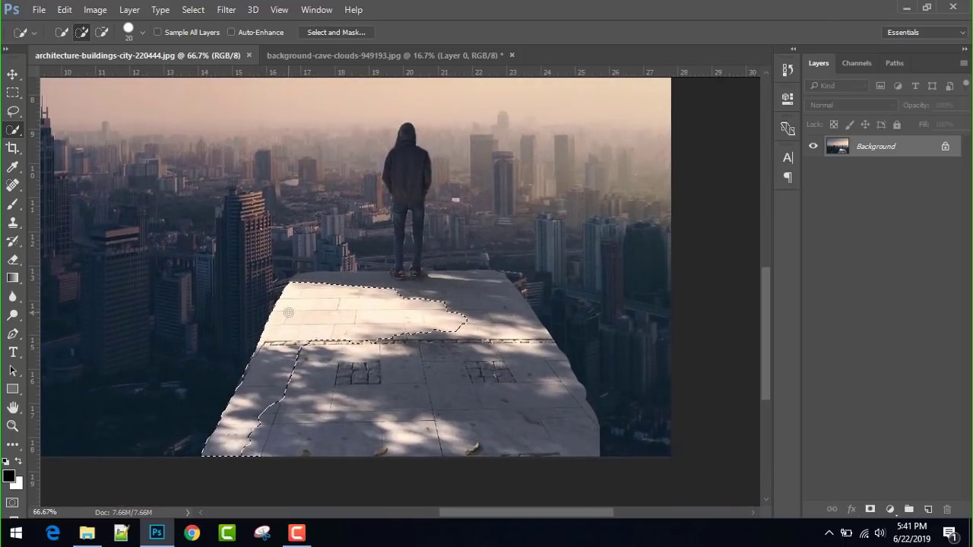
pyautogui.hotkey('ctrl', '+')
pyautogui.hotkey('ctrl', '+')
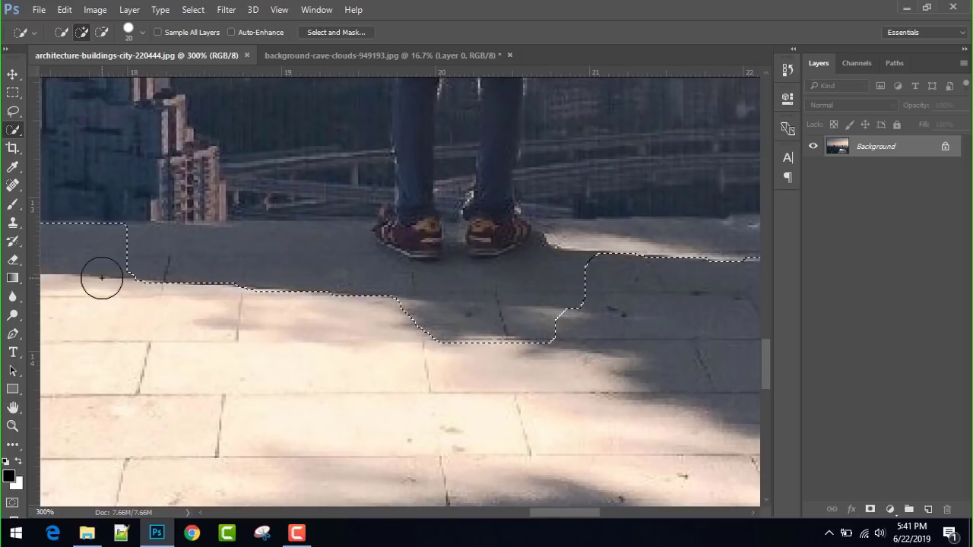
pyautogui.moveTo(102, 276); pyautogui.dragTo(297, 254)
pyautogui.hotkey('ctrl', '+')
pyautogui.press('[')
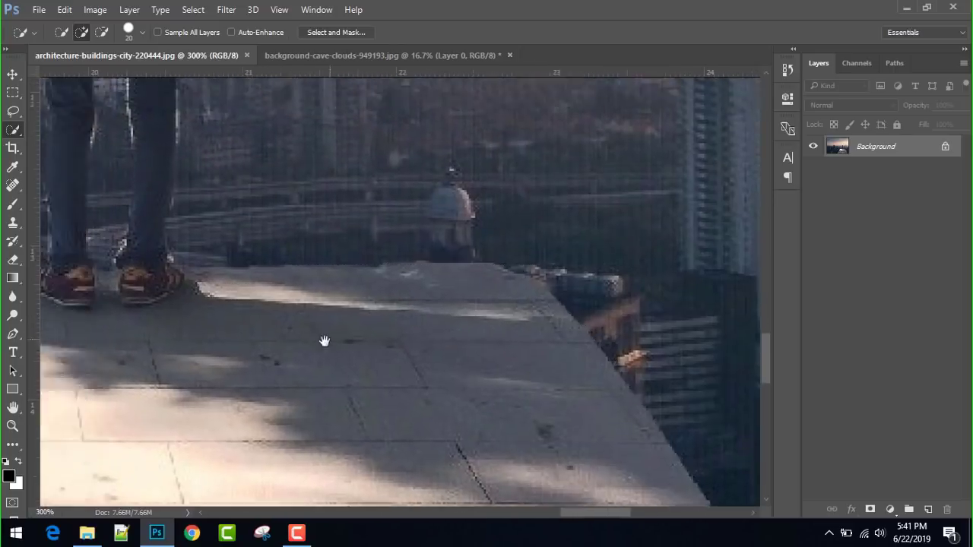
pyautogui.hscroll(-5, 322, 341)
pyautogui.moveTo(336, 319); pyautogui.dragTo(293, 189)
pyautogui.scroll(2, 294, 190)
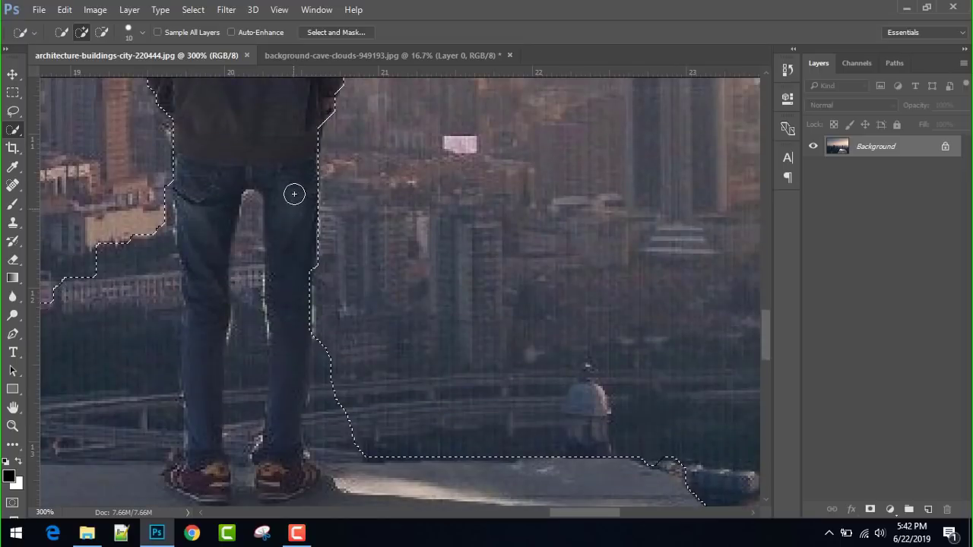
pyautogui.scroll(5, 293, 195)
pyautogui.scroll(-5, 298, 489)
pyautogui.moveTo(476, 172)
pyautogui.mouseDown()
pyautogui.moveTo(459, 223)
pyautogui.moveTo(449, 446)
pyautogui.mouseUp()
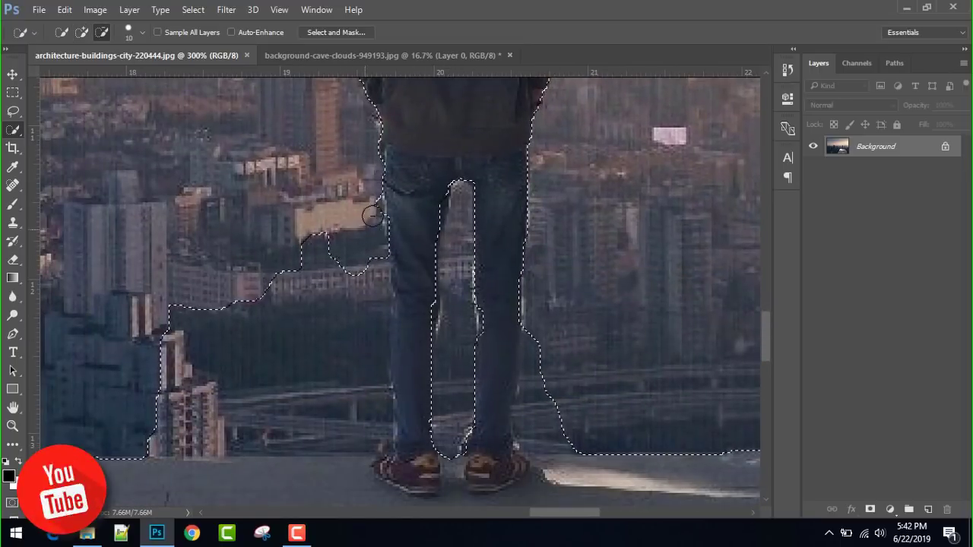
# - Remove the left buildings and leg gap, add the left leg to the feet, remove stray floor
pyautogui.moveTo(275, 264)
pyautogui.mouseDown()
pyautogui.moveTo(365, 294)
pyautogui.moveTo(191, 321)
pyautogui.moveTo(206, 401)
pyautogui.mouseUp()
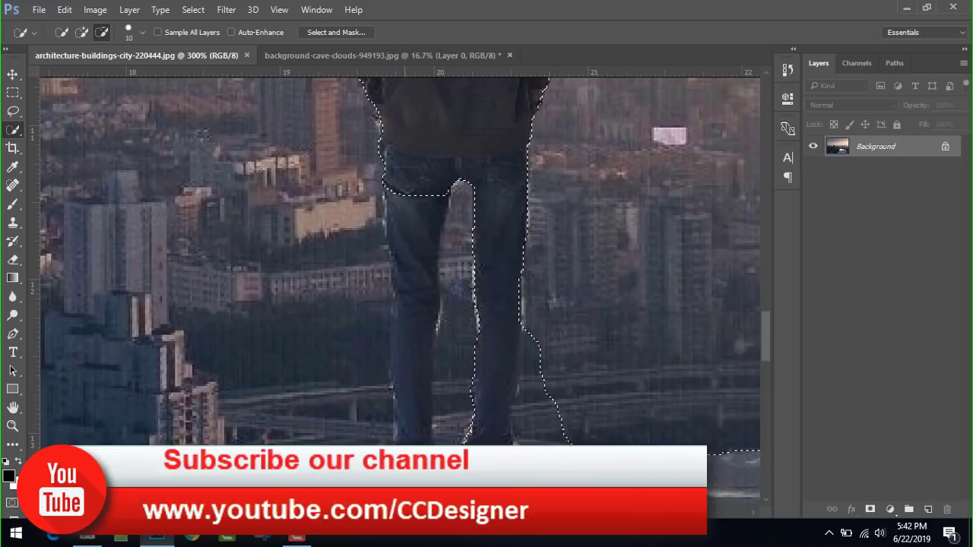
pyautogui.click(418, 191)
pyautogui.click(81, 32)
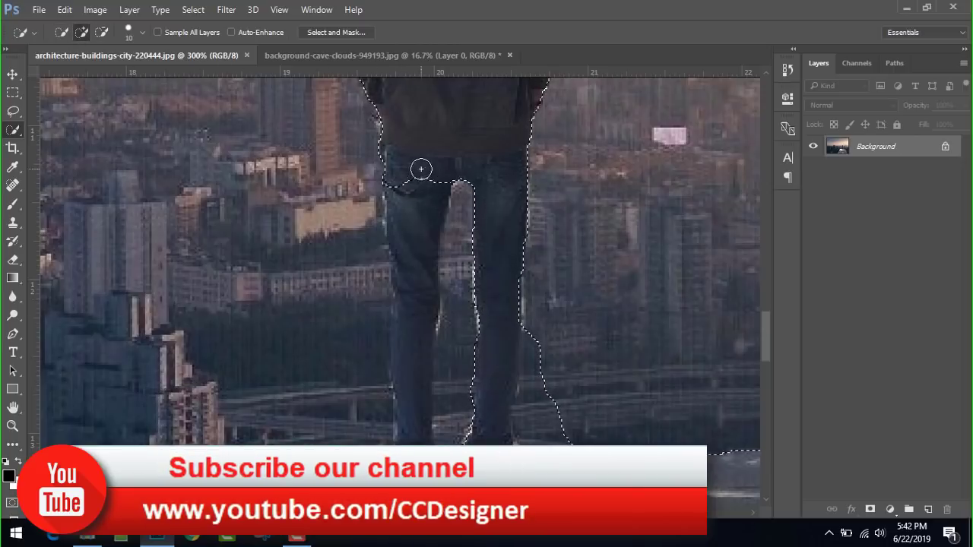
pyautogui.moveTo(419, 167)
pyautogui.mouseDown()
pyautogui.moveTo(401, 202)
pyautogui.moveTo(409, 439)
pyautogui.mouseUp()
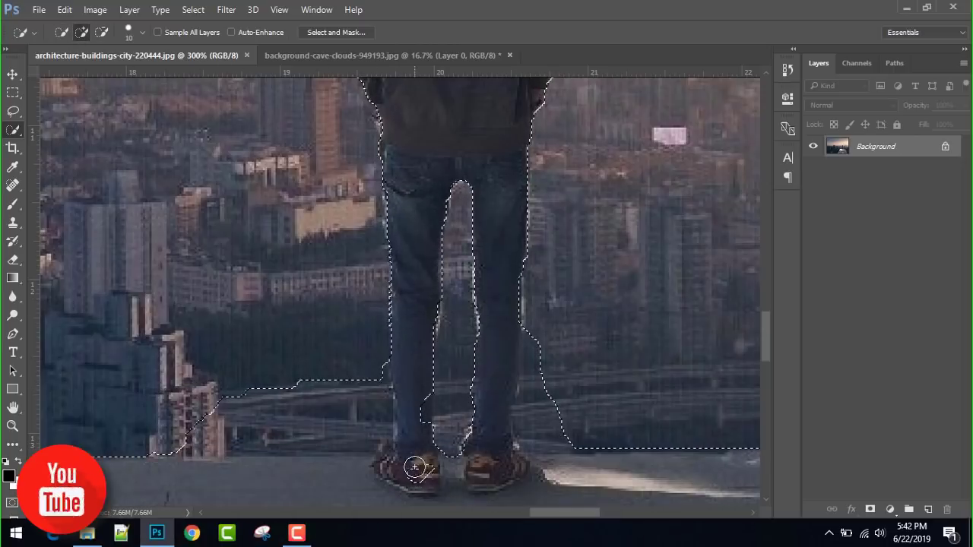
pyautogui.click(99, 32)
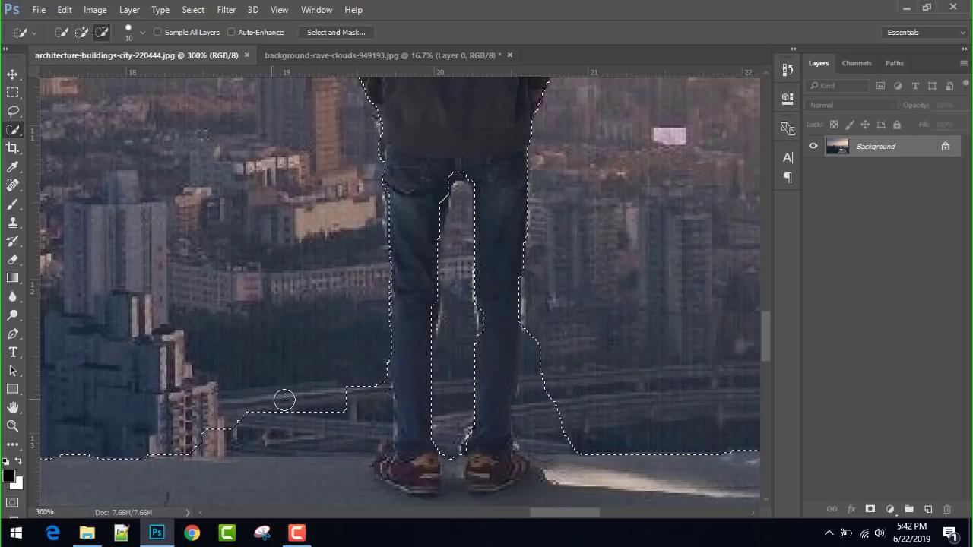
pyautogui.moveTo(282, 400)
pyautogui.mouseDown()
pyautogui.moveTo(358, 456)
pyautogui.moveTo(348, 449)
pyautogui.mouseUp()
# - Trim the ground and skyline right of the right leg, then zoom out to review
pyautogui.hotkey('ctrl', '-')
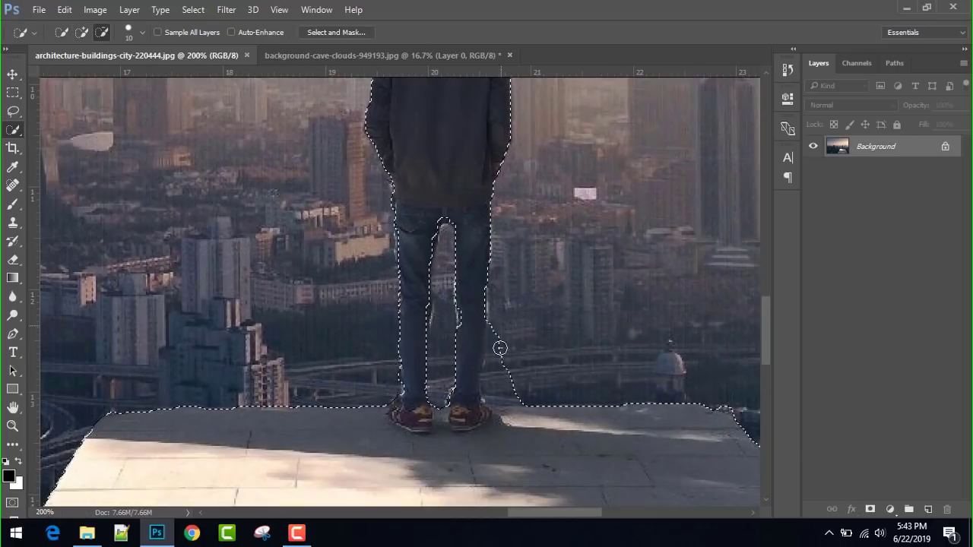
pyautogui.moveTo(499, 347)
pyautogui.mouseDown()
pyautogui.moveTo(504, 398)
pyautogui.moveTo(495, 321)
pyautogui.moveTo(519, 400)
pyautogui.mouseUp()
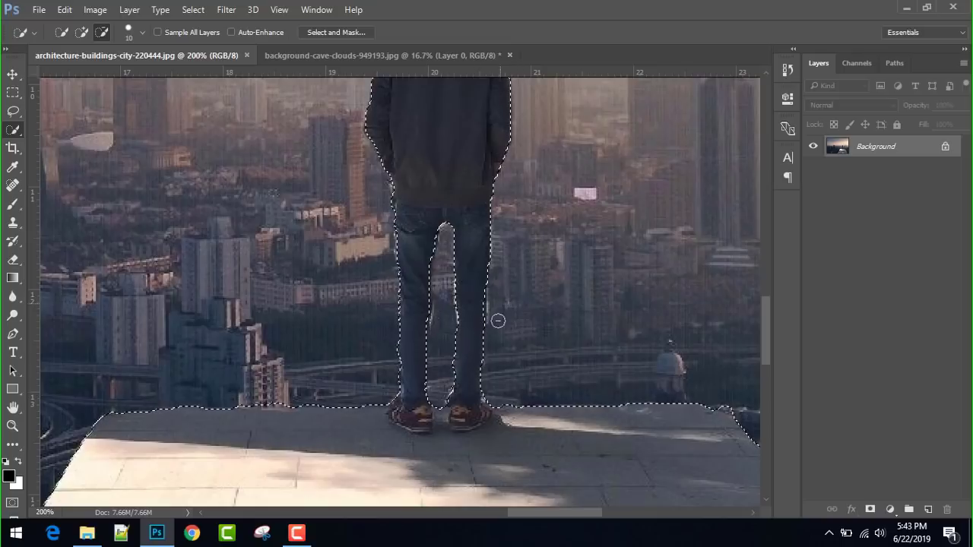
pyautogui.scroll(1, 495, 365)
pyautogui.hotkey('ctrl', '-')
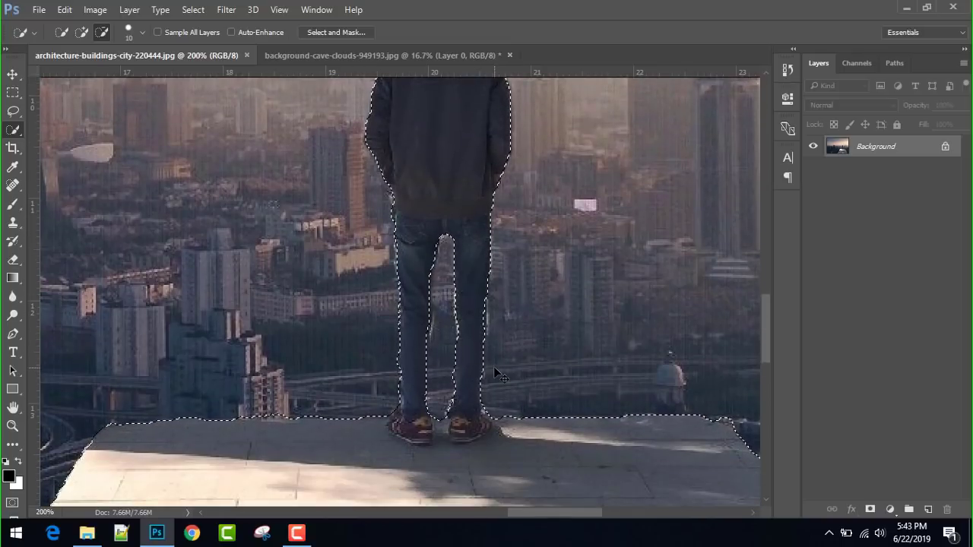
pyautogui.hotkey('ctrl', '-')
pyautogui.hotkey('ctrl', '-')
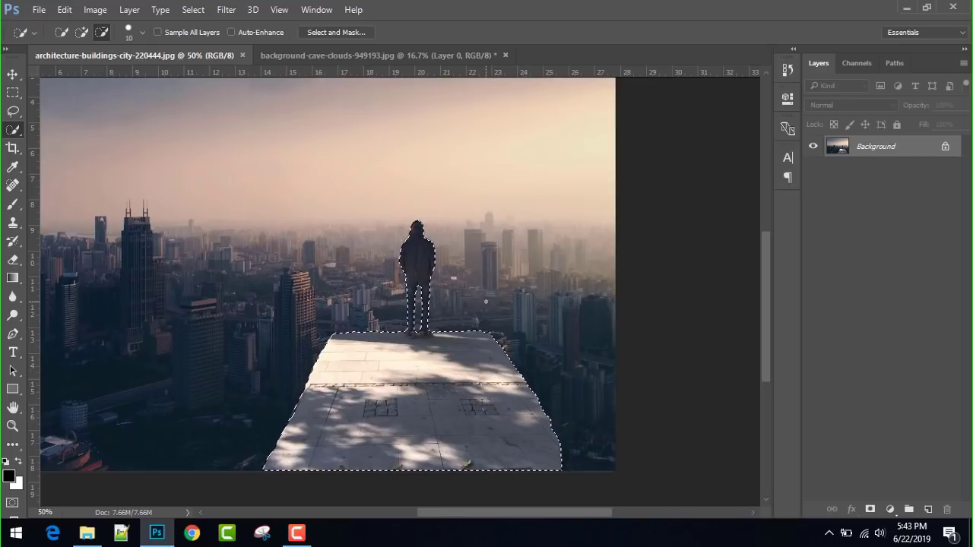
pyautogui.scroll(-1, 486, 301)
pyautogui.scroll(-4, 489, 312)
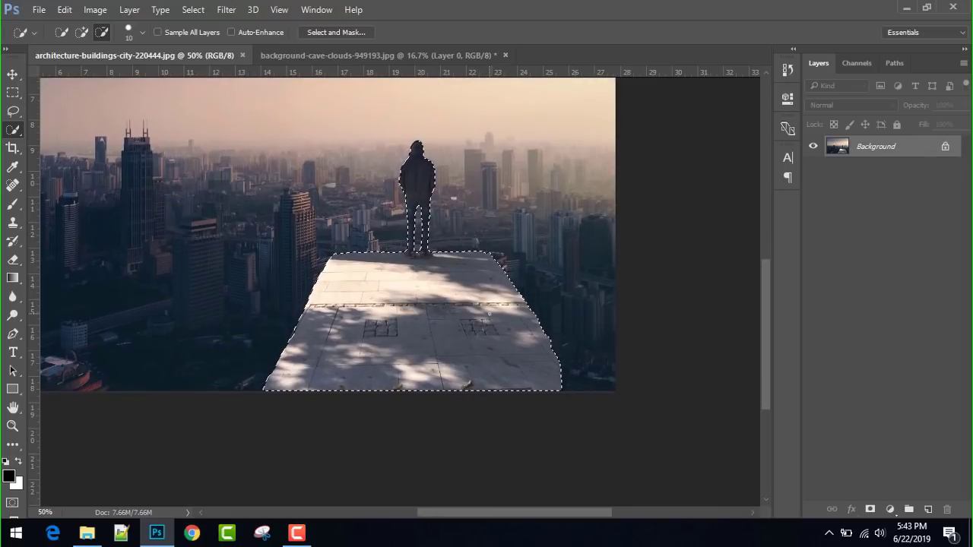
# - Cut the man and rooftop from the city photo and paste them into the cave document
pyautogui.hotkey('ctrl', 'BackSpace')
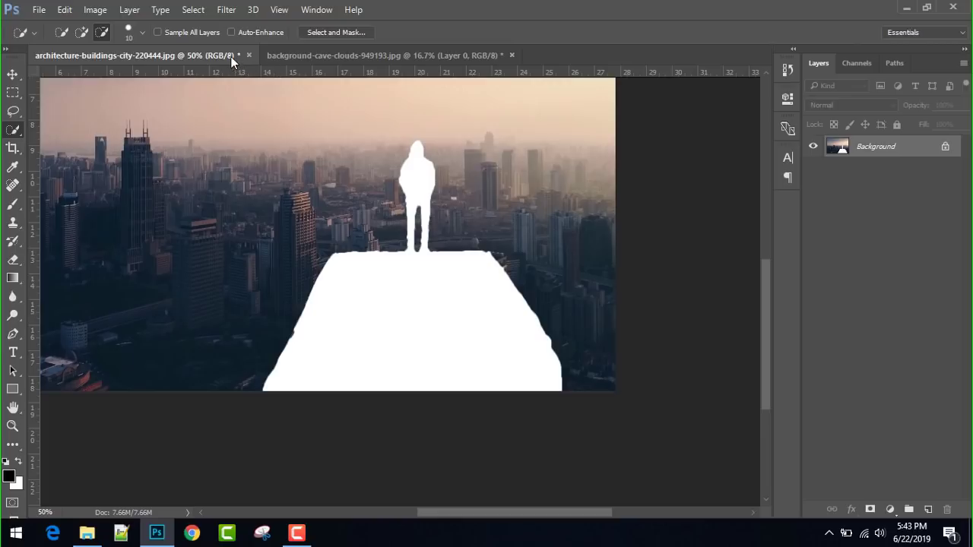
pyautogui.click(311, 53)
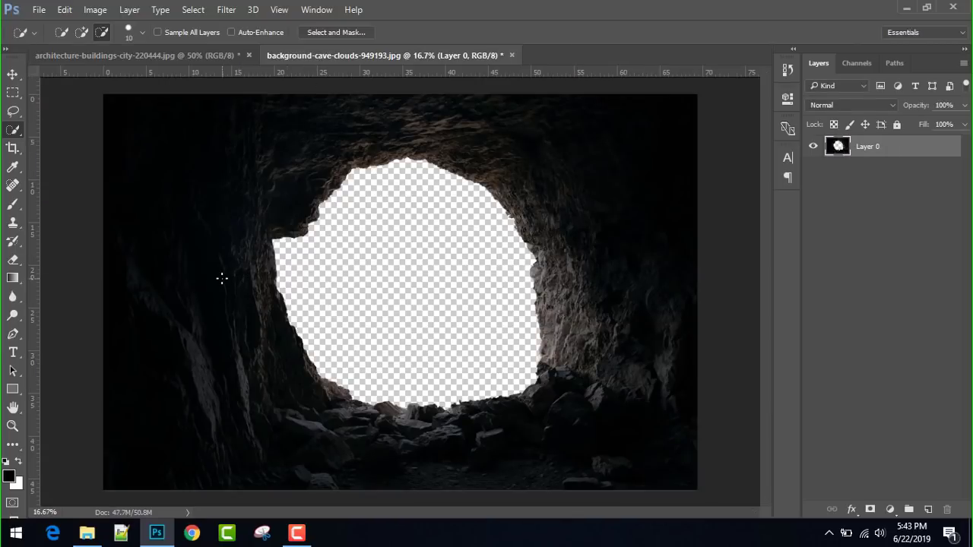
pyautogui.hotkey('ctrl', 'v')
# - Scale Layer 1 to about 215% and position the man and rooftop on the cave floor
pyautogui.click(13, 74)
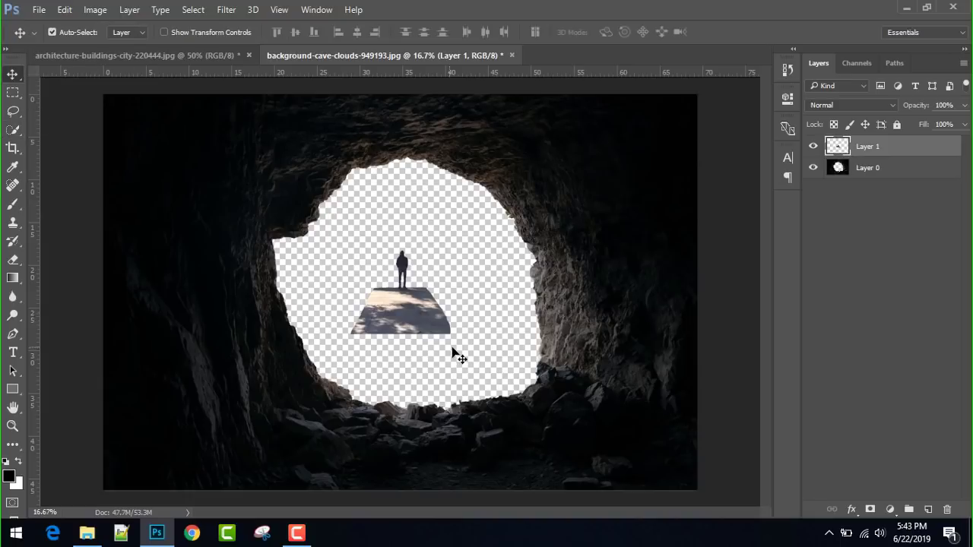
pyautogui.moveTo(435, 334); pyautogui.dragTo(455, 431)
pyautogui.hotkey('ctrl', 't')
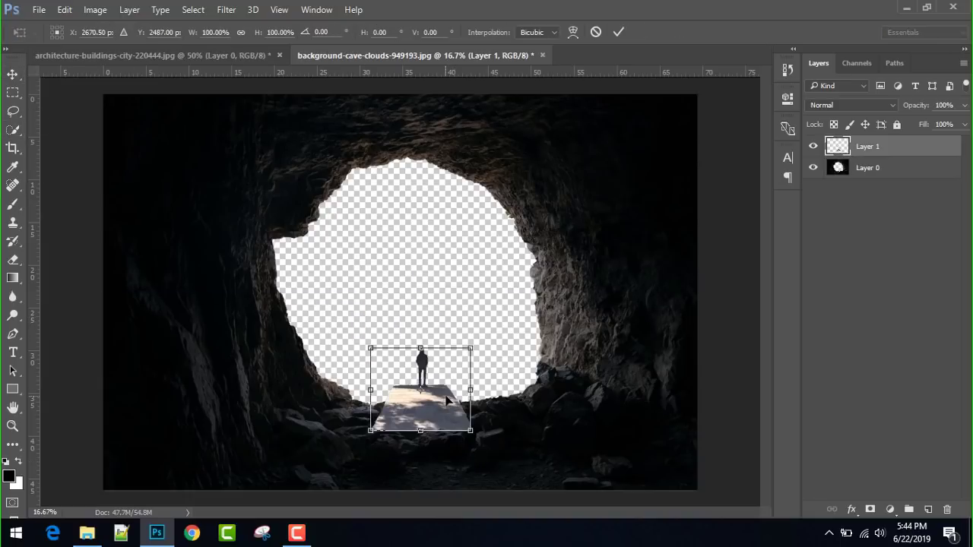
pyautogui.moveTo(470, 431); pyautogui.dragTo(510, 502)
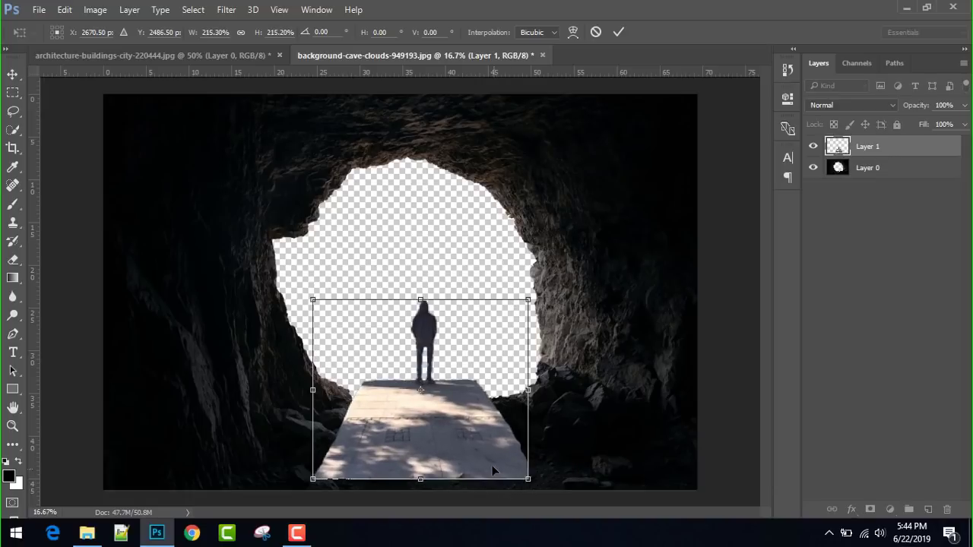
pyautogui.press('Return')
pyautogui.moveTo(446, 403); pyautogui.dragTo(438, 423)
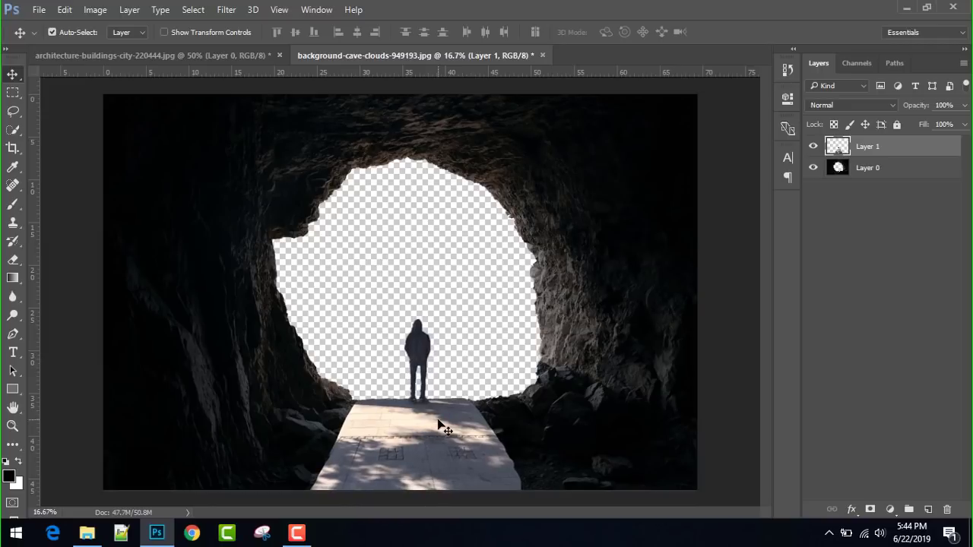
pyautogui.moveTo(438, 422); pyautogui.dragTo(438, 424)
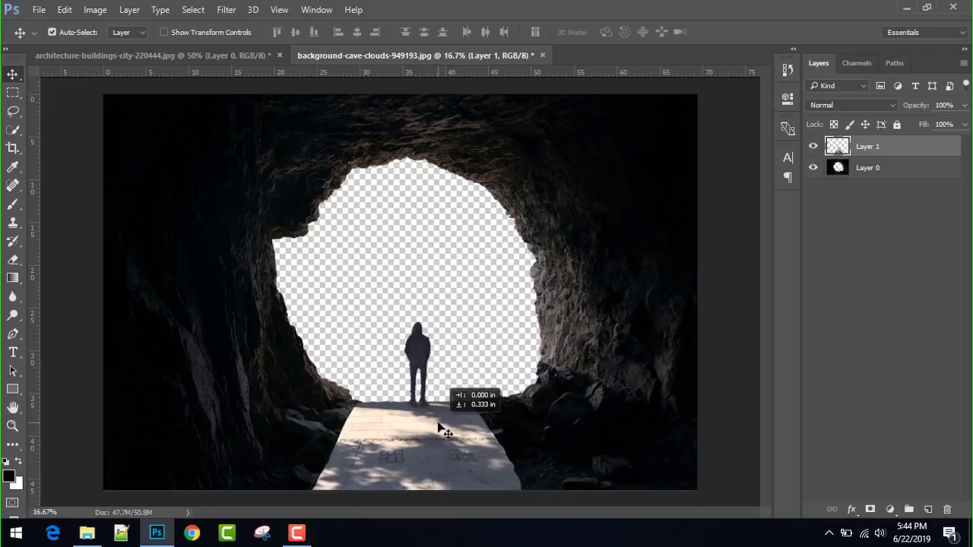
pyautogui.hotkey('ctrl', '+')
pyautogui.hotkey('ctrl', '+')
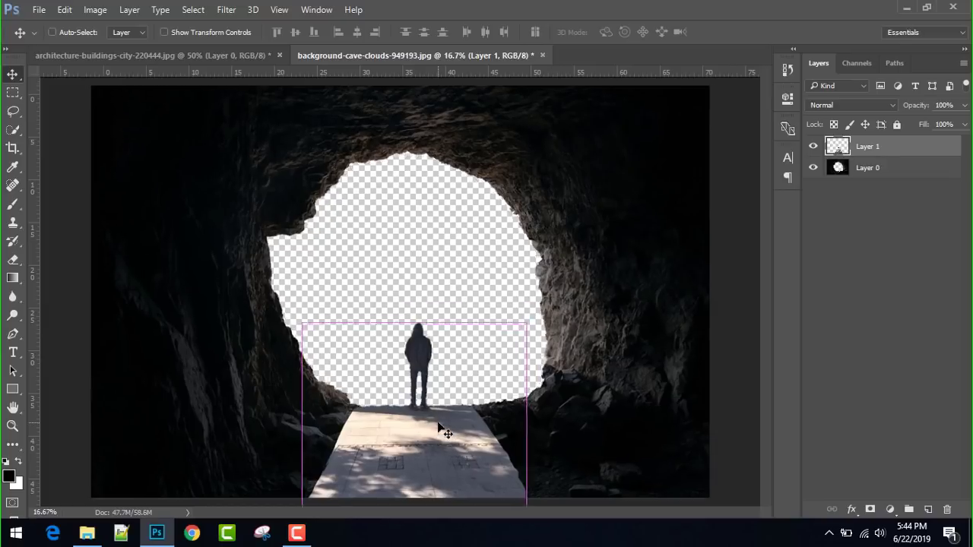
pyautogui.scroll(-2, 445, 354)
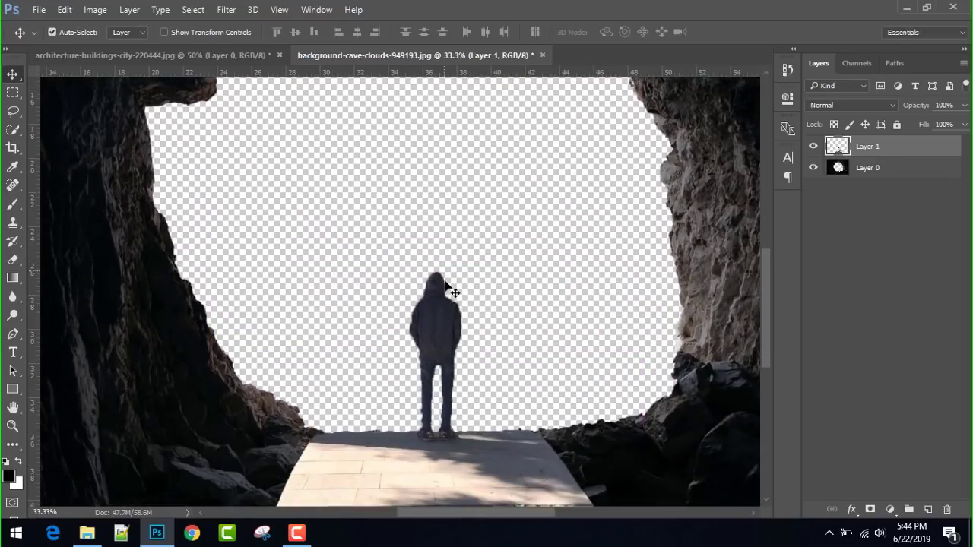
pyautogui.scroll(-3, 445, 361)
pyautogui.scroll(-1, 445, 368)
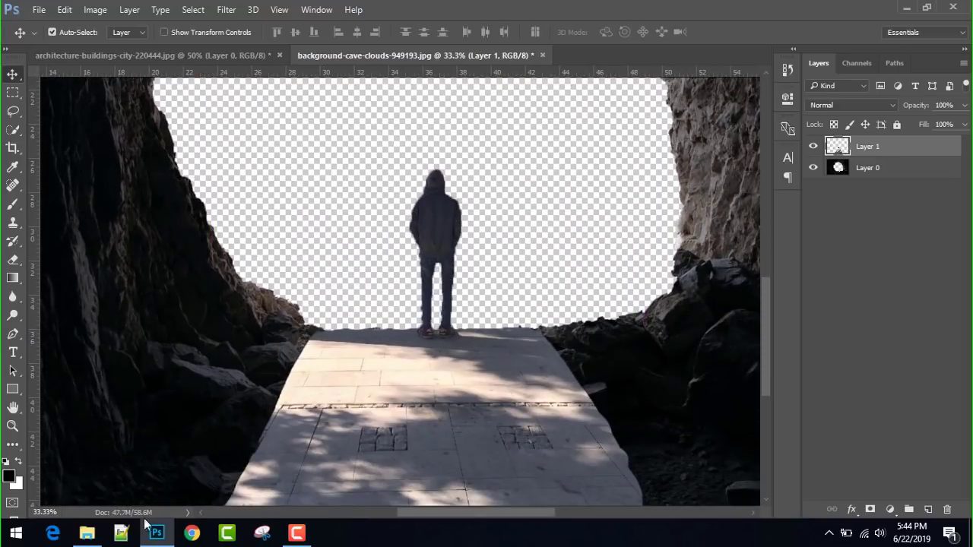
# - Drag the city rooftop photo from the Project folder into the cave document as a placed layer
pyautogui.click(87, 533)
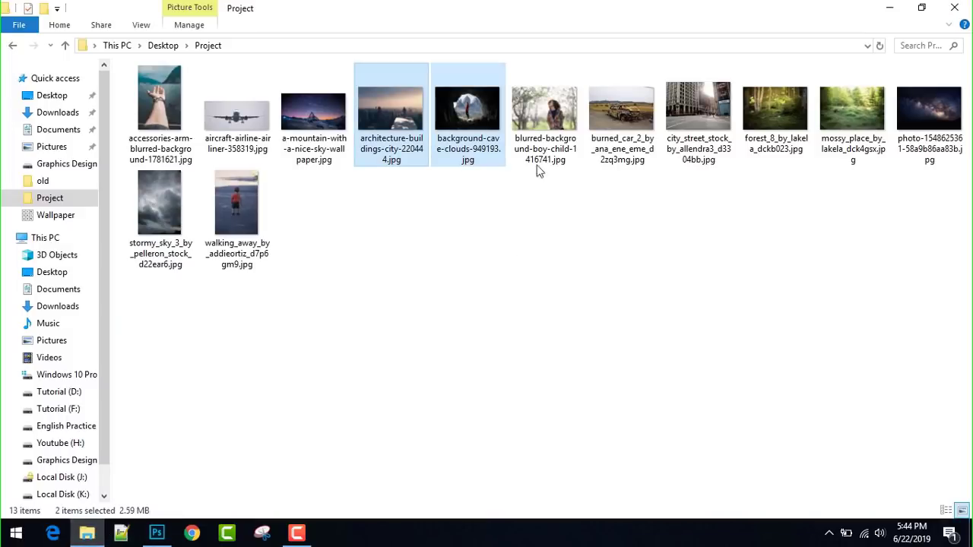
pyautogui.moveTo(384, 113); pyautogui.dragTo(391, 148)
pyautogui.click(391, 114)
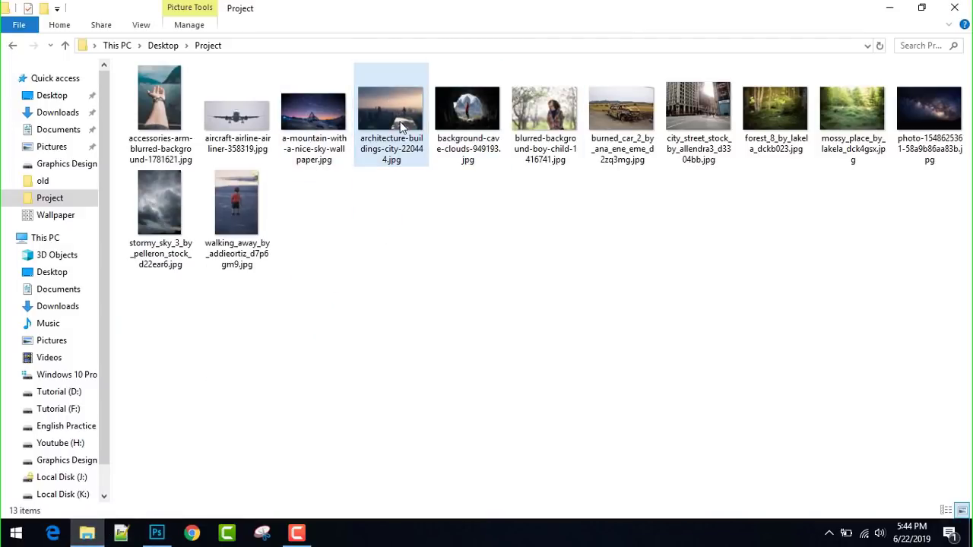
pyautogui.moveTo(391, 114)
pyautogui.mouseDown()
pyautogui.moveTo(168, 540)
pyautogui.moveTo(401, 302)
pyautogui.mouseUp()
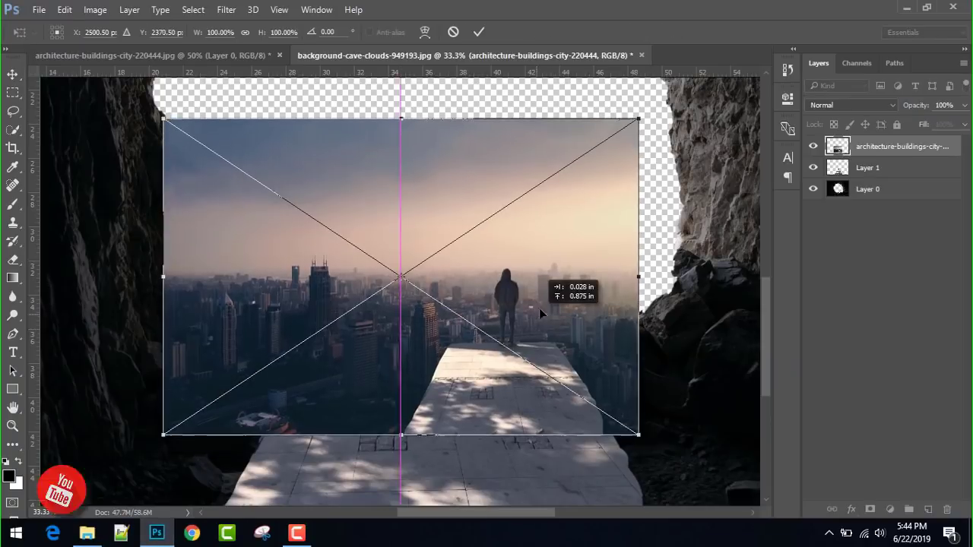
# - Place the city photo enlarged to about 135% and positioned higher in the cave document
pyautogui.moveTo(530, 327); pyautogui.dragTo(536, 304)
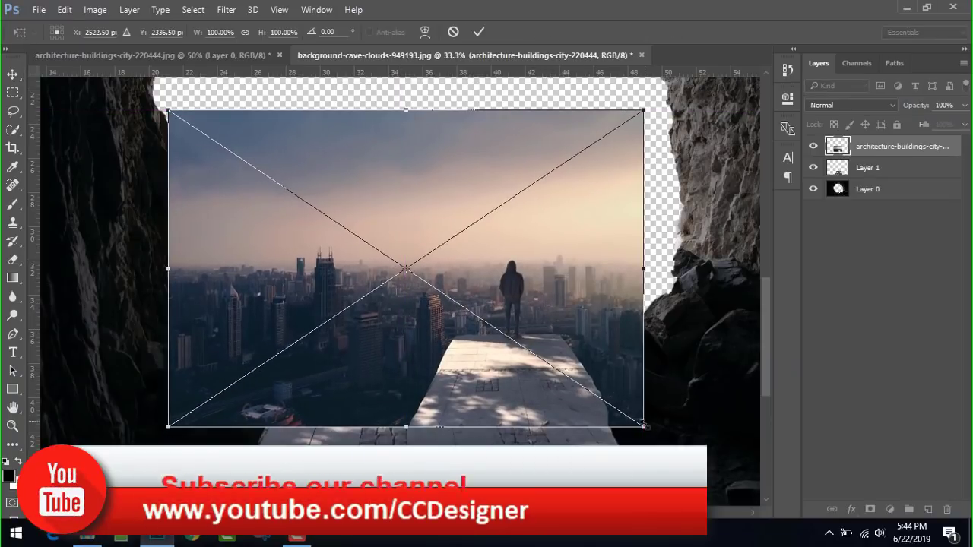
pyautogui.moveTo(644, 427); pyautogui.dragTo(721, 502)
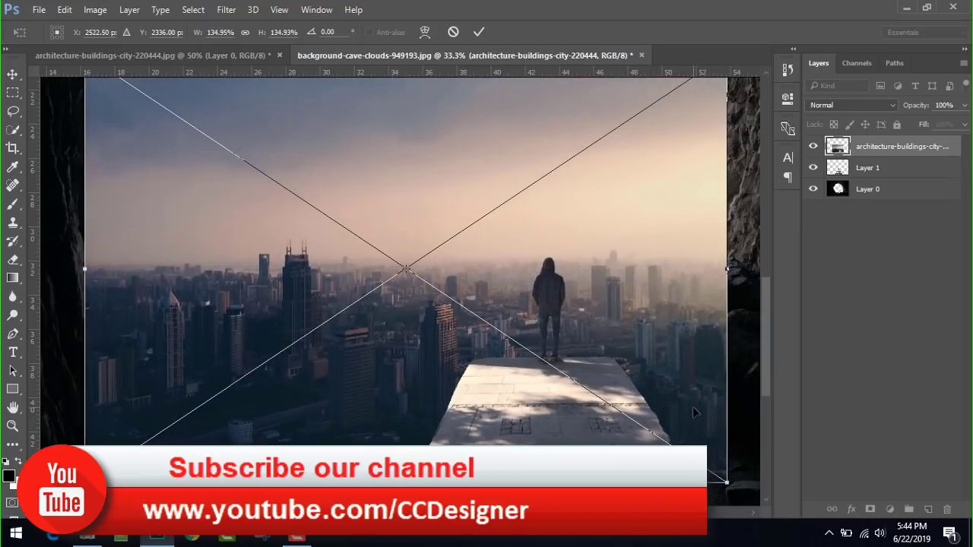
pyautogui.moveTo(692, 406)
pyautogui.mouseDown()
pyautogui.moveTo(542, 162)
pyautogui.moveTo(550, 119)
pyautogui.mouseUp()
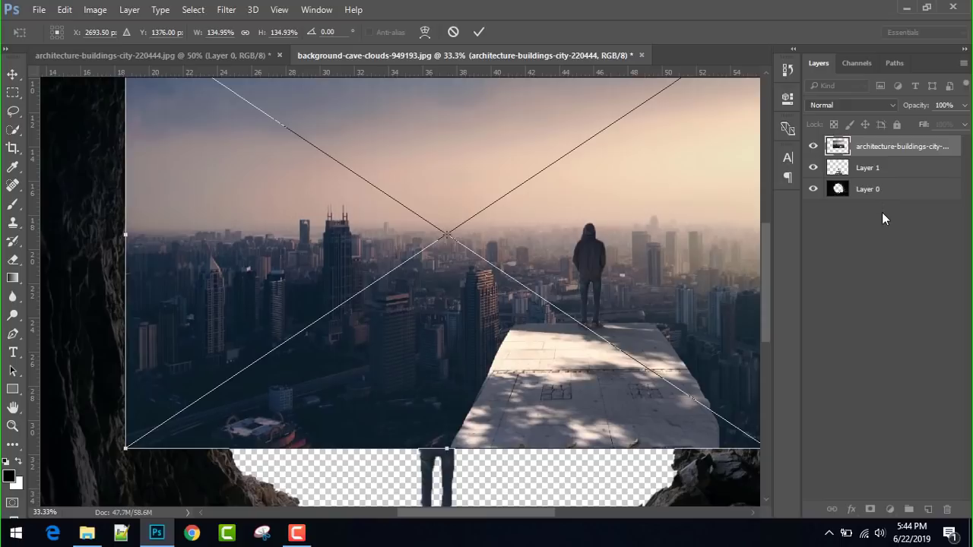
pyautogui.press('Return')
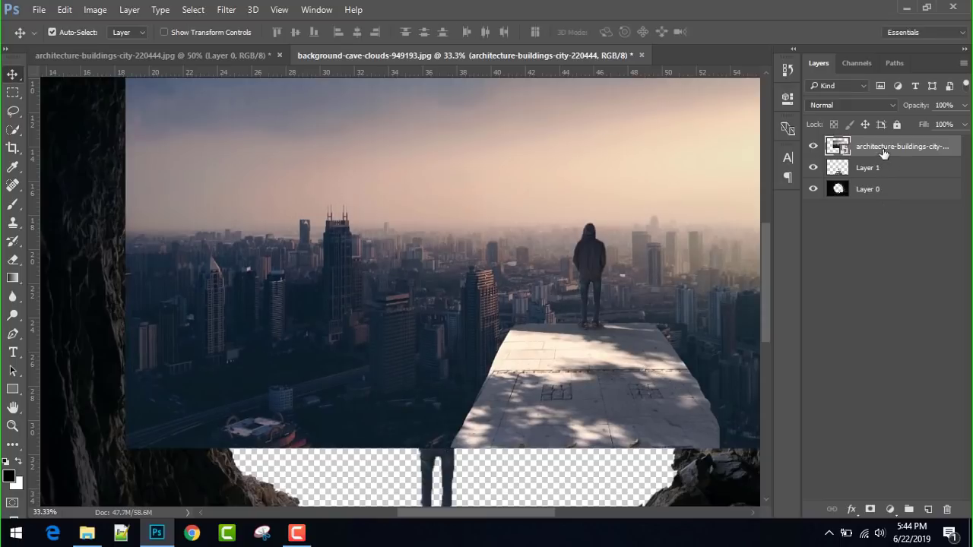
# - Move the city layer beneath the cave layer, enlarge it to about 459%, and fit the view
pyautogui.moveTo(886, 149); pyautogui.dragTo(885, 216)
pyautogui.moveTo(551, 366); pyautogui.dragTo(544, 420)
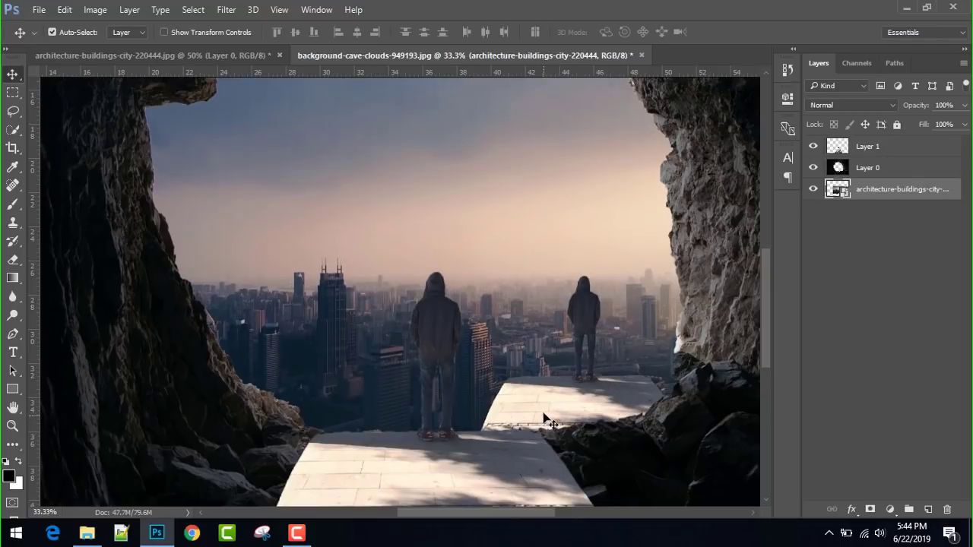
pyautogui.hotkey('ctrl', 't')
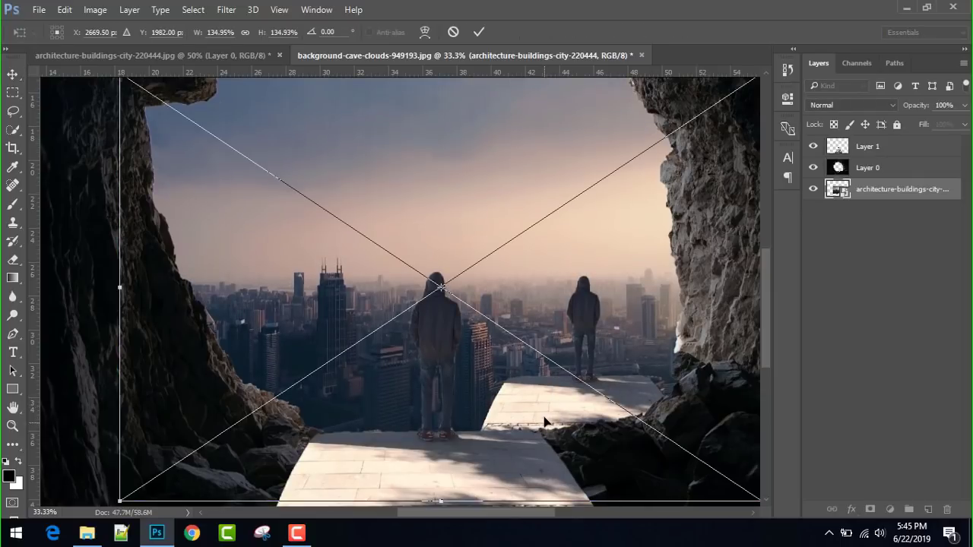
pyautogui.hotkey('ctrl', '-')
pyautogui.moveTo(669, 129); pyautogui.dragTo(533, 278)
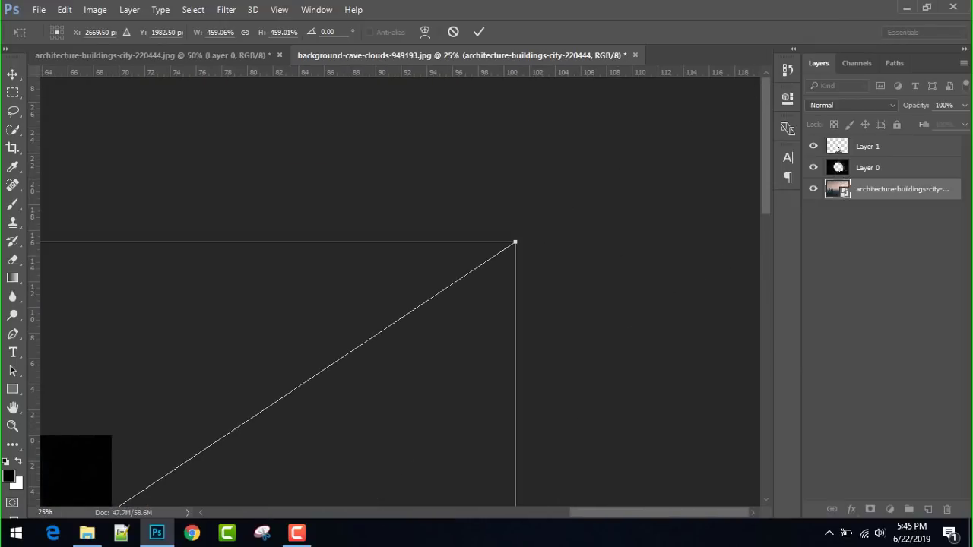
pyautogui.press('Return')
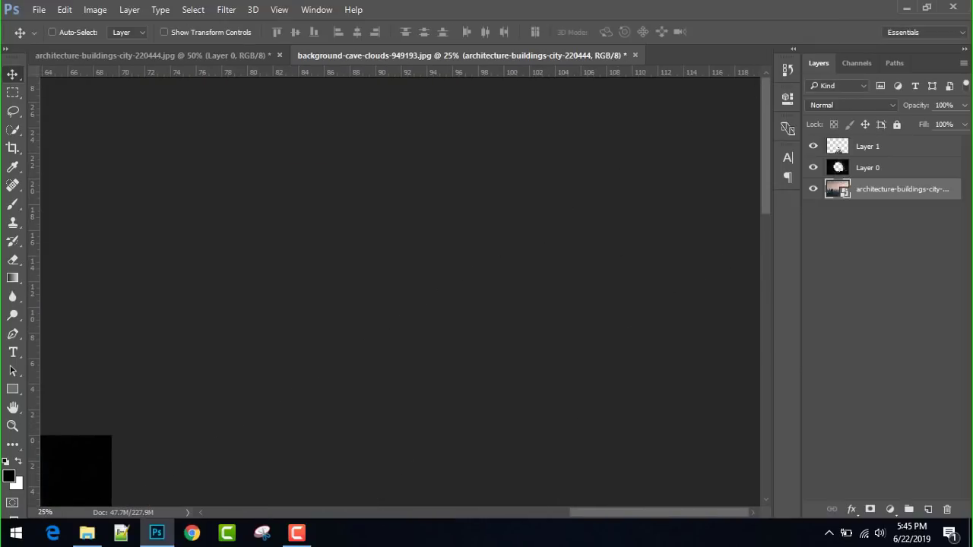
pyautogui.hotkey('ctrl', '0')
pyautogui.hotkey('ctrl', '-')
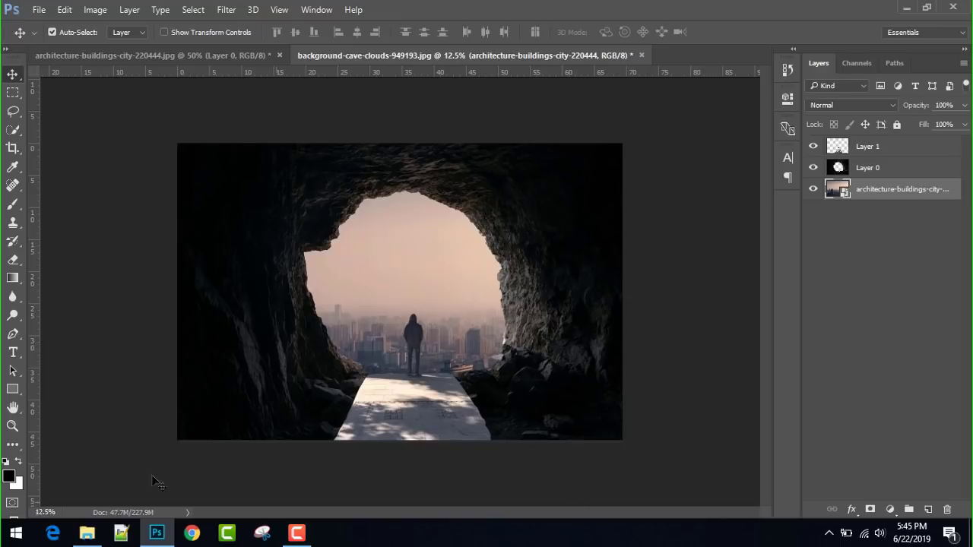
# - Drag the city layer lower so hazy pink sky fills the opening with the skyline low
pyautogui.moveTo(438, 231); pyautogui.dragTo(250, 216)
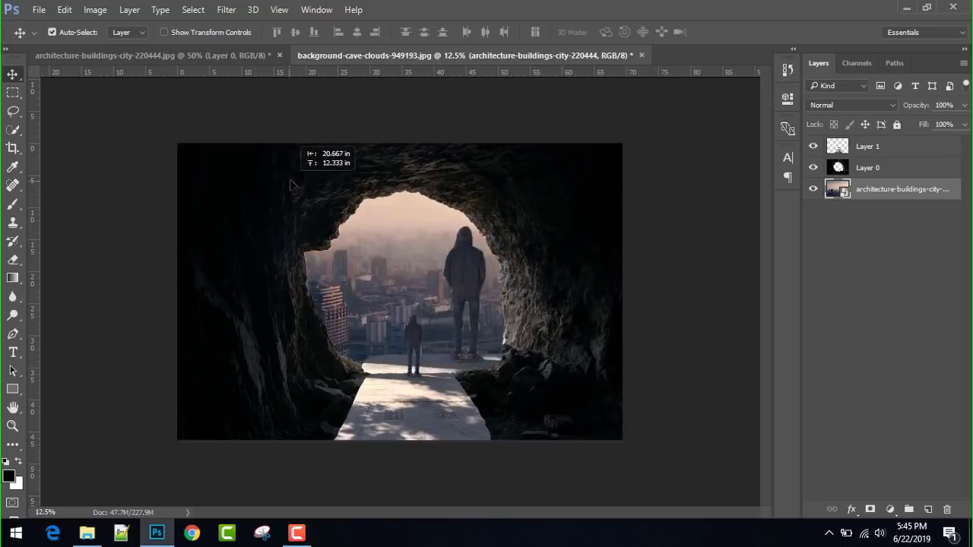
pyautogui.moveTo(249, 216); pyautogui.dragTo(301, 205)
pyautogui.moveTo(387, 278)
pyautogui.mouseDown()
pyautogui.moveTo(447, 298)
pyautogui.moveTo(502, 334)
pyautogui.mouseUp()
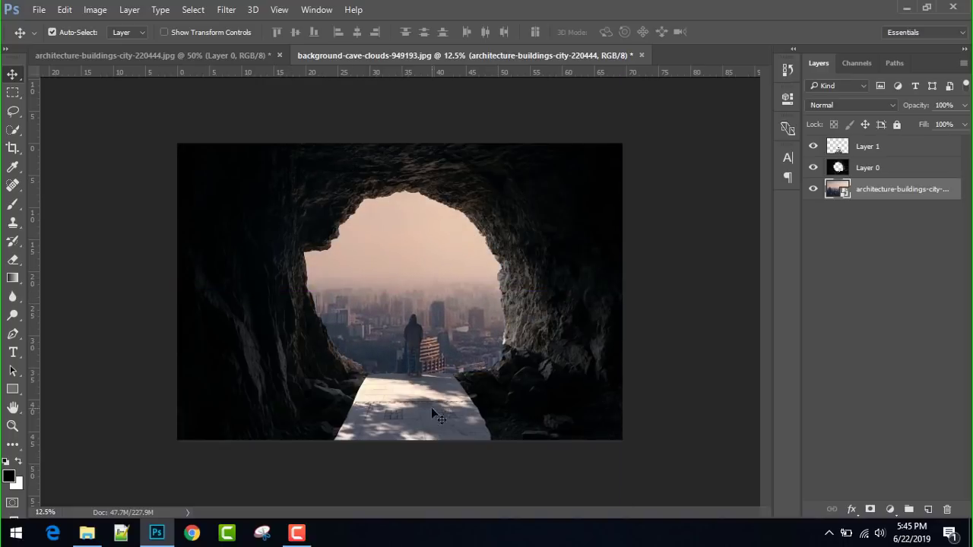
pyautogui.moveTo(430, 304)
pyautogui.mouseDown()
pyautogui.moveTo(487, 293)
pyautogui.moveTo(458, 301)
pyautogui.mouseUp()
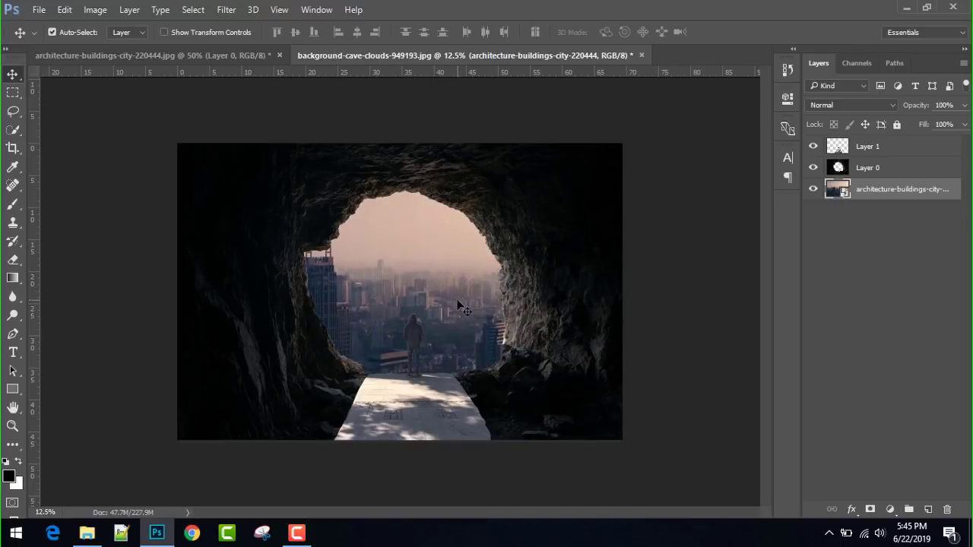
pyautogui.moveTo(439, 299); pyautogui.dragTo(451, 352)
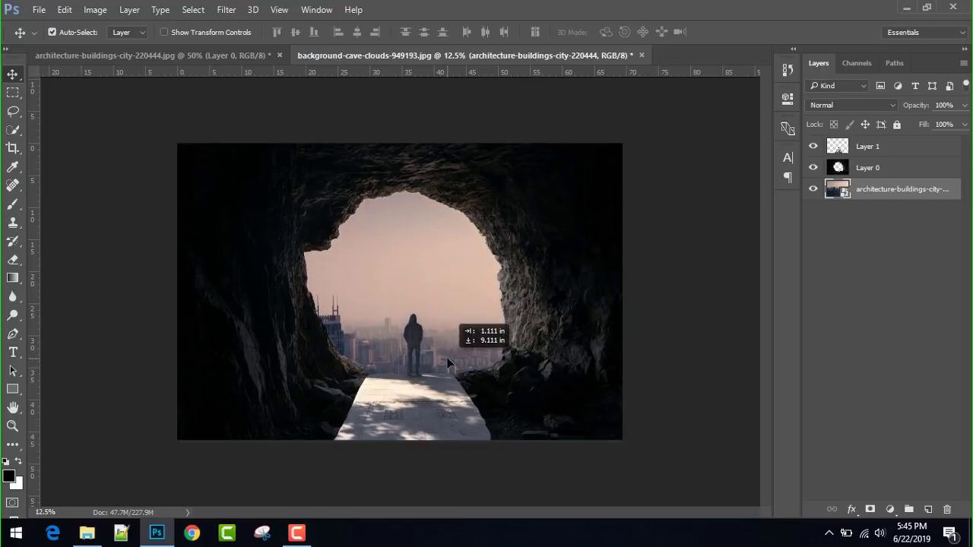
pyautogui.moveTo(451, 352); pyautogui.dragTo(452, 357)
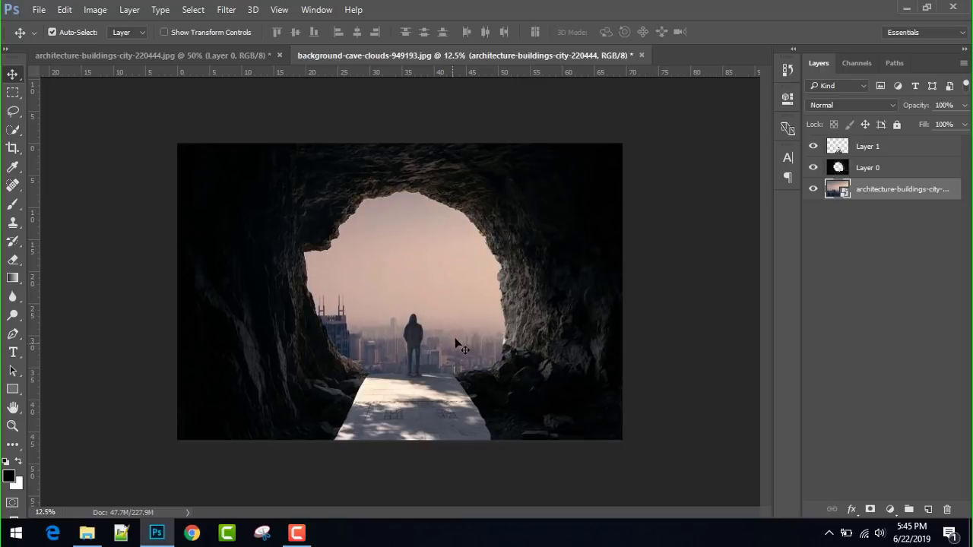
# - Apply Image > Auto Tone to the city image layer, then to Layer 1
pyautogui.click(95, 10)
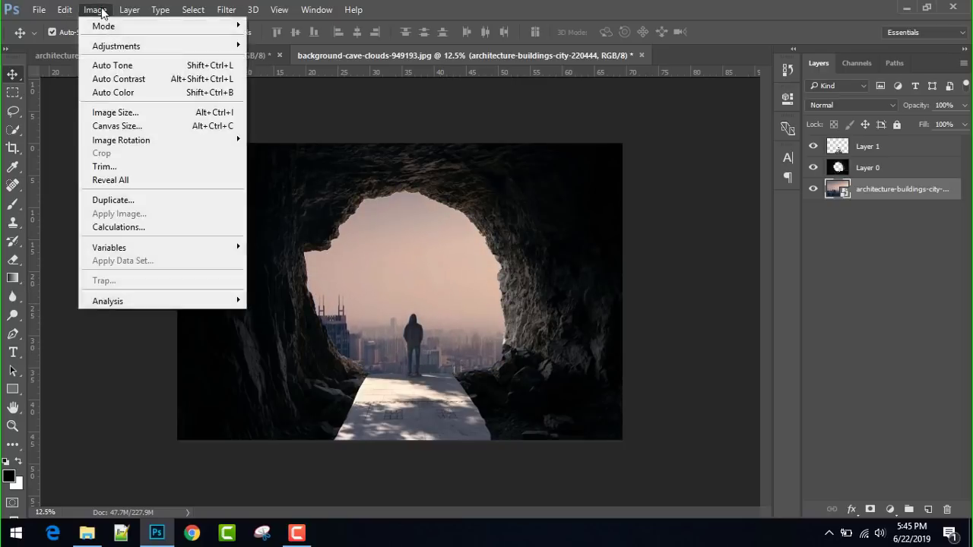
pyautogui.click(142, 66)
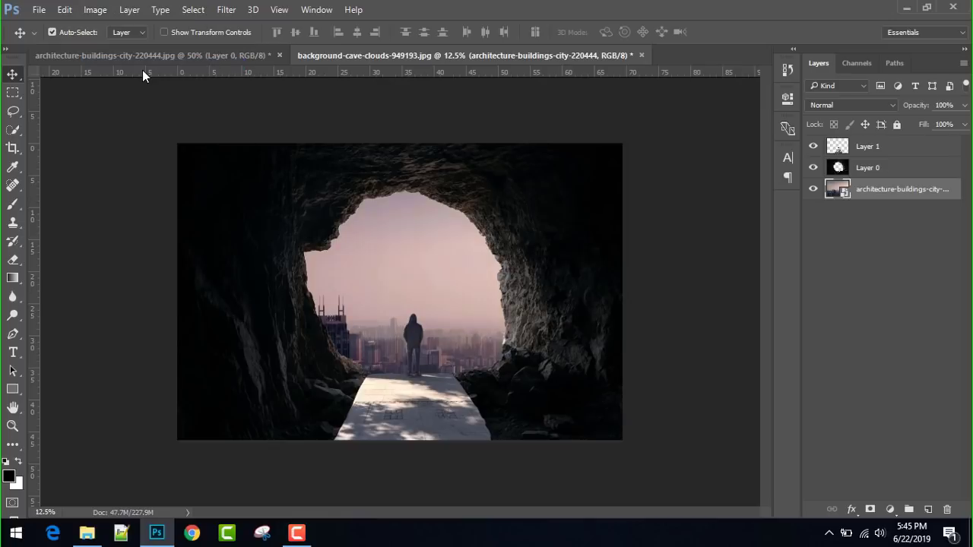
pyautogui.click(278, 260)
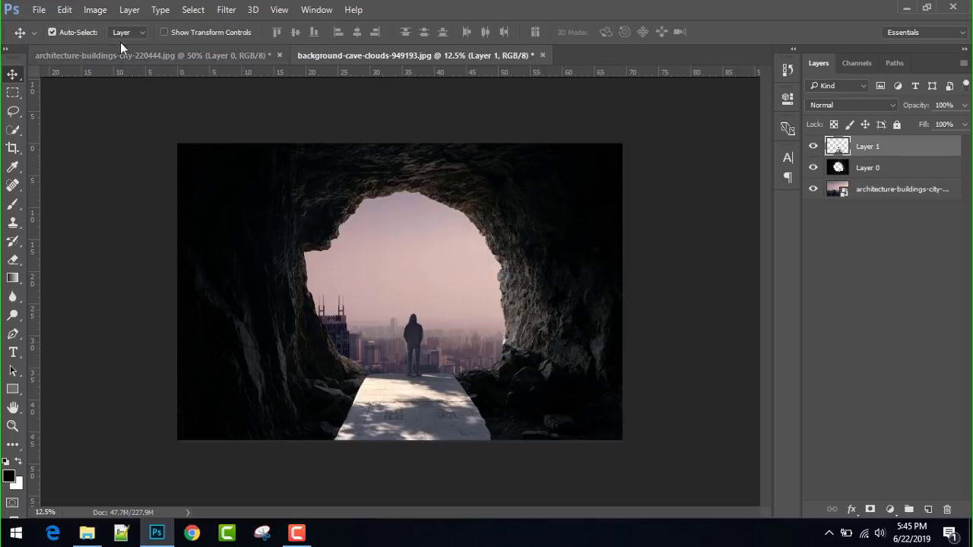
pyautogui.click(97, 10)
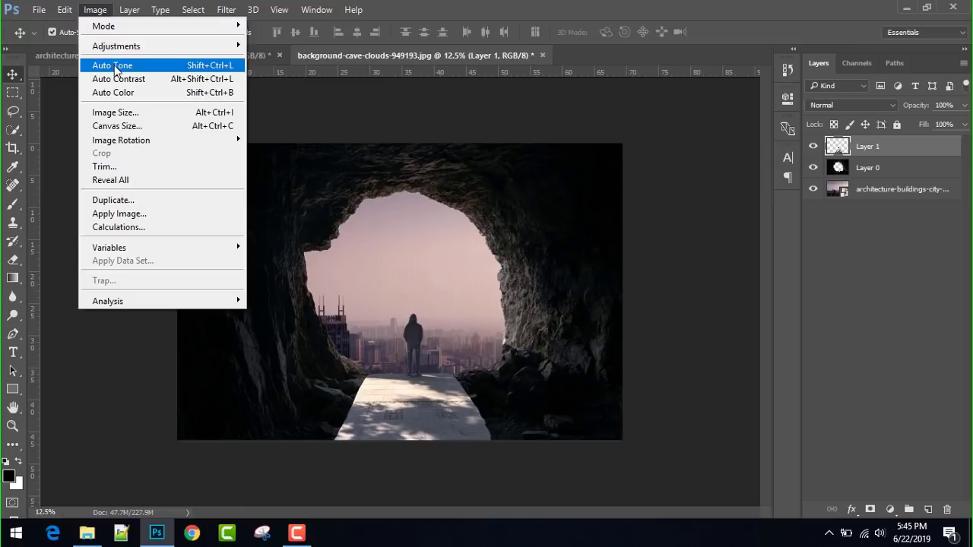
pyautogui.click(116, 67)
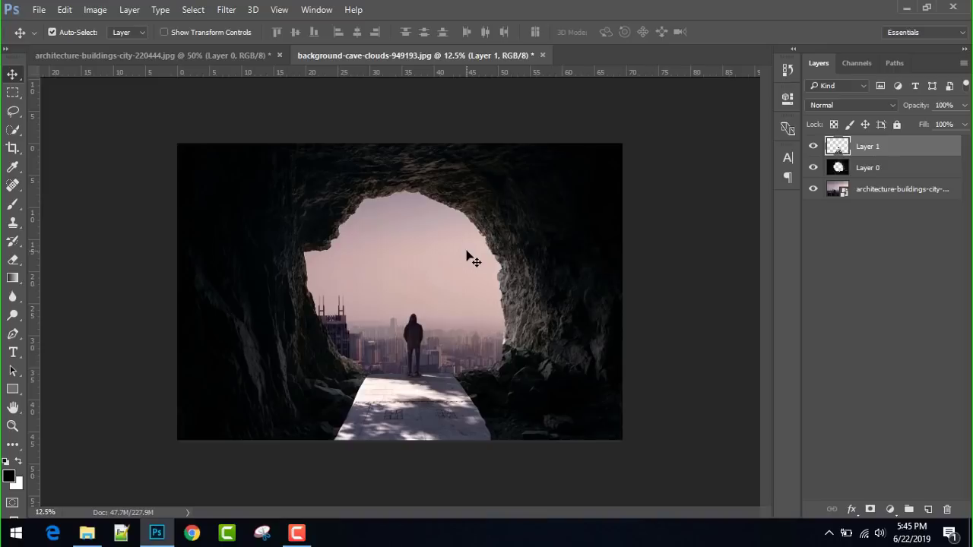
# - Zoom in to 50% and pan down to the stone platform beneath the hooded figure
pyautogui.hotkey('ctrl', '+')
pyautogui.hotkey('ctrl', '+')
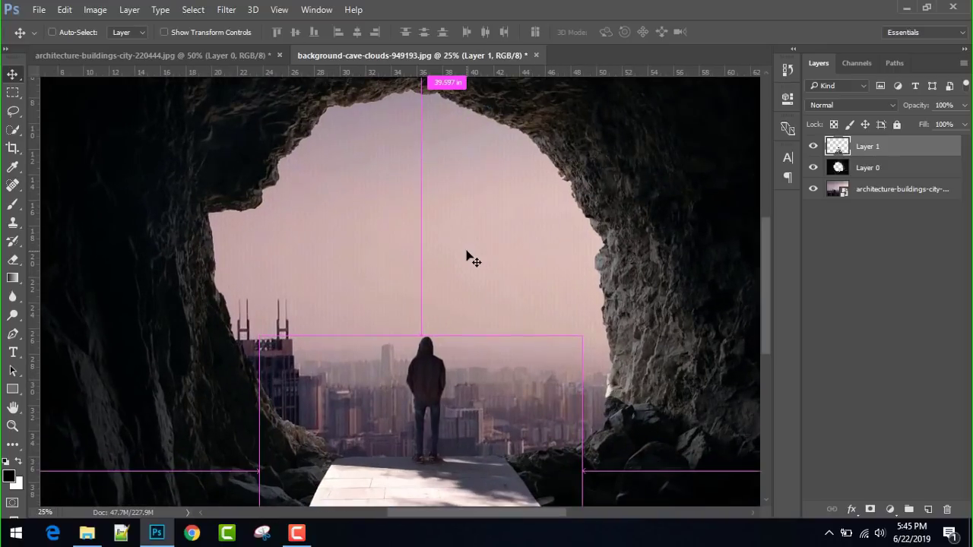
pyautogui.hotkey('ctrl', '+')
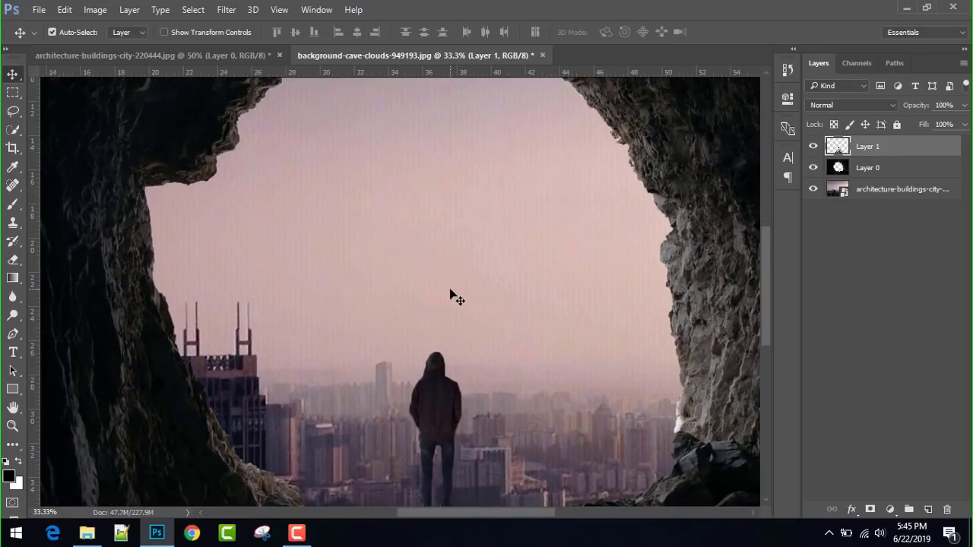
pyautogui.moveTo(337, 429)
pyautogui.mouseDown()
pyautogui.moveTo(424, 384)
pyautogui.moveTo(391, 369)
pyautogui.moveTo(342, 404)
pyautogui.moveTo(413, 370)
pyautogui.moveTo(351, 393)
pyautogui.moveTo(359, 377)
pyautogui.moveTo(342, 391)
pyautogui.moveTo(321, 374)
pyautogui.moveTo(333, 371)
pyautogui.mouseUp()
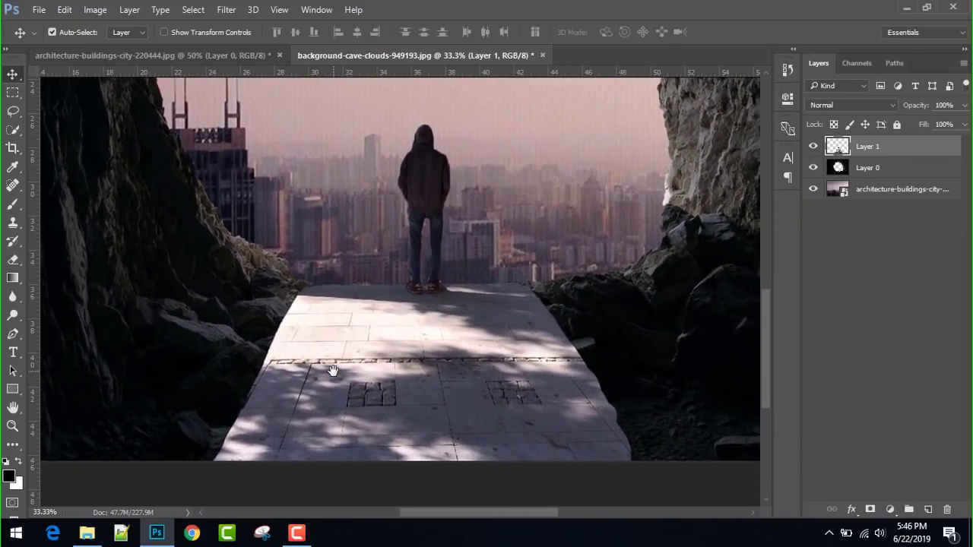
pyautogui.hotkey('ctrl', '+')
pyautogui.moveTo(333, 371)
pyautogui.mouseDown()
pyautogui.moveTo(347, 254)
pyautogui.moveTo(324, 286)
pyautogui.mouseUp()
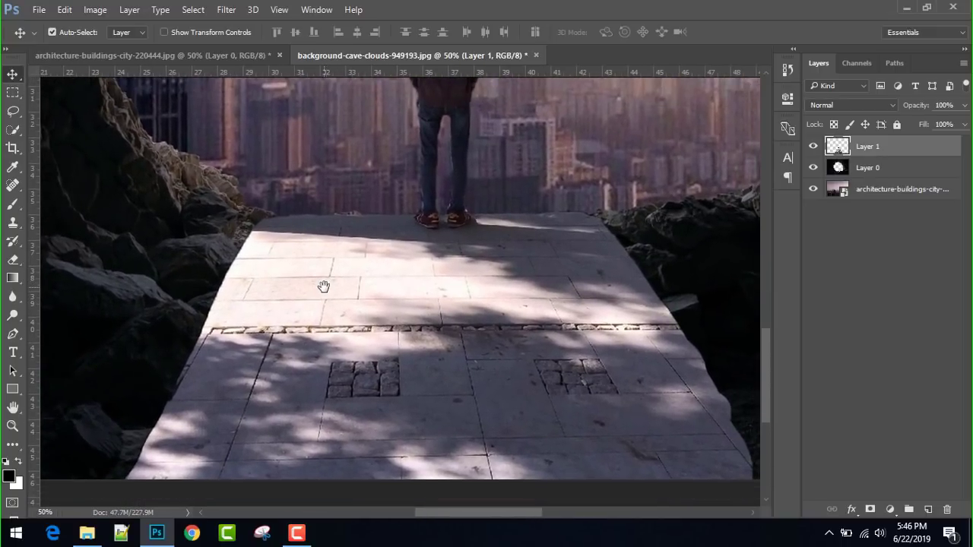
# - Toggle Layer 1's visibility to compare it with the rocks, then add a layer mask
pyautogui.click(812, 148)
pyautogui.click(812, 148)
pyautogui.click(812, 148)
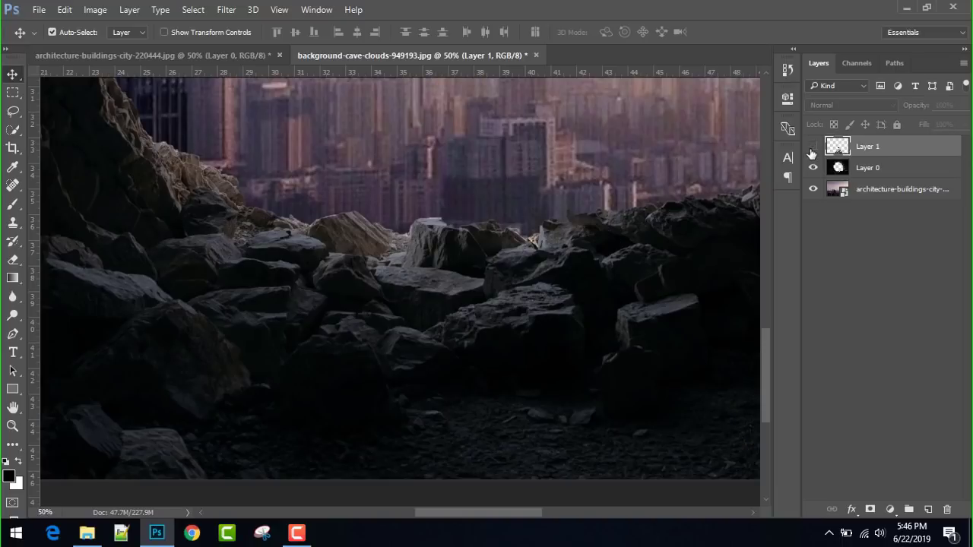
pyautogui.click(812, 148)
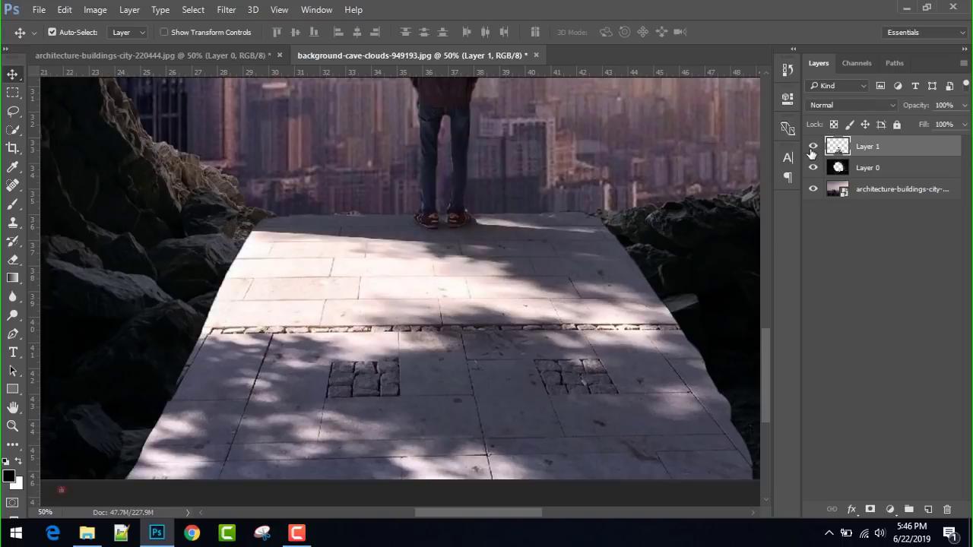
pyautogui.click(870, 509)
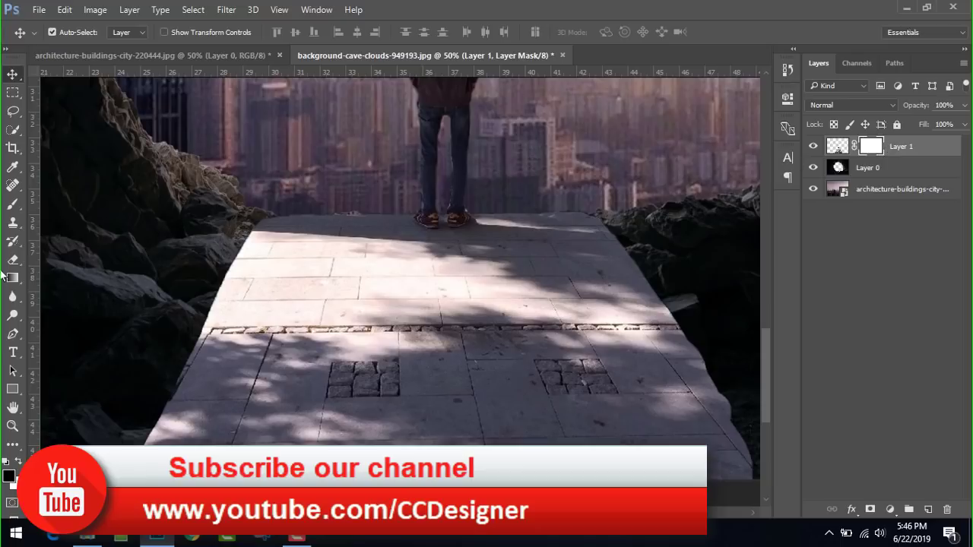
# - Brush black on the mask to fade the platform's left and right edges, raising opacity to 70%
pyautogui.click(12, 204)
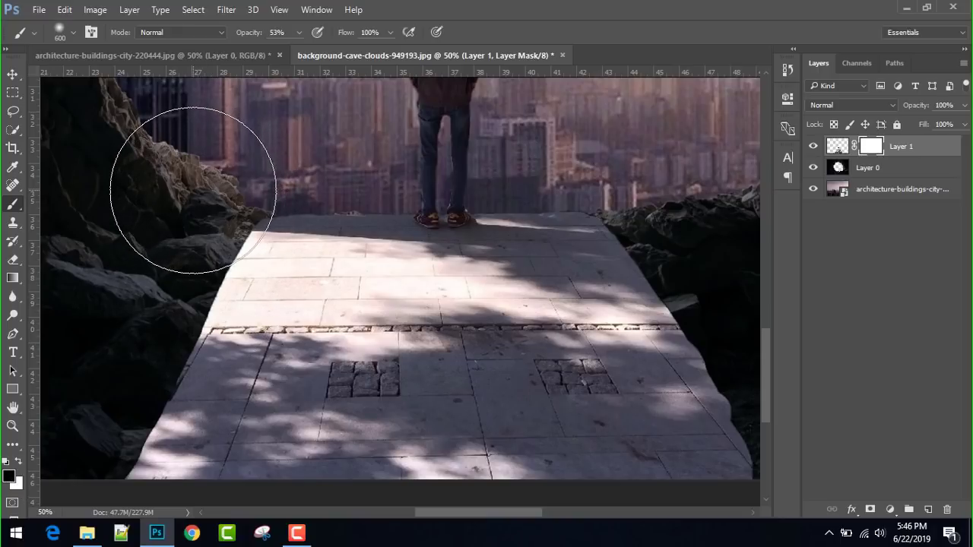
pyautogui.moveTo(193, 190)
pyautogui.mouseDown()
pyautogui.moveTo(208, 175)
pyautogui.moveTo(148, 259)
pyautogui.moveTo(211, 174)
pyautogui.moveTo(156, 282)
pyautogui.moveTo(210, 178)
pyautogui.moveTo(130, 239)
pyautogui.moveTo(170, 221)
pyautogui.moveTo(124, 348)
pyautogui.moveTo(111, 340)
pyautogui.moveTo(104, 254)
pyautogui.moveTo(130, 210)
pyautogui.moveTo(104, 294)
pyautogui.moveTo(146, 244)
pyautogui.mouseUp()
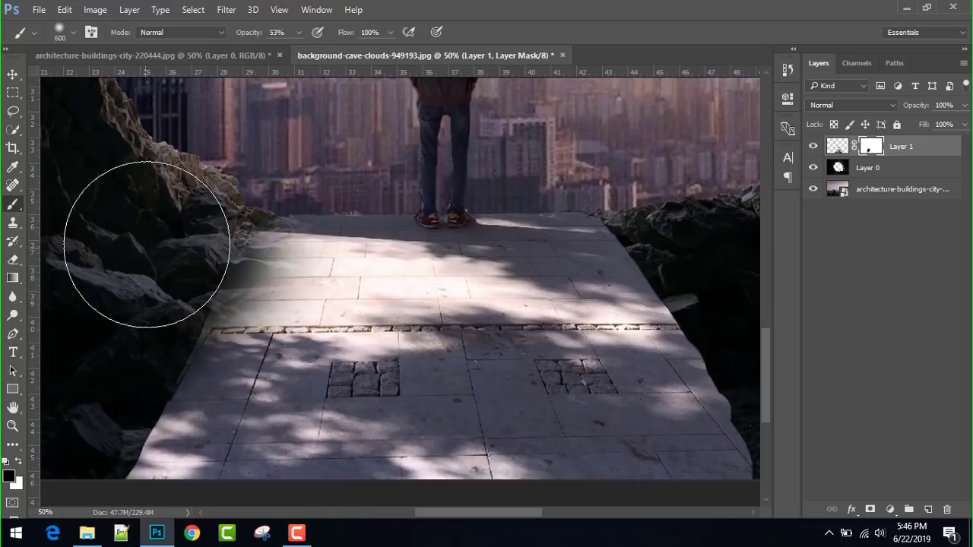
pyautogui.click(299, 32)
pyautogui.click(311, 51)
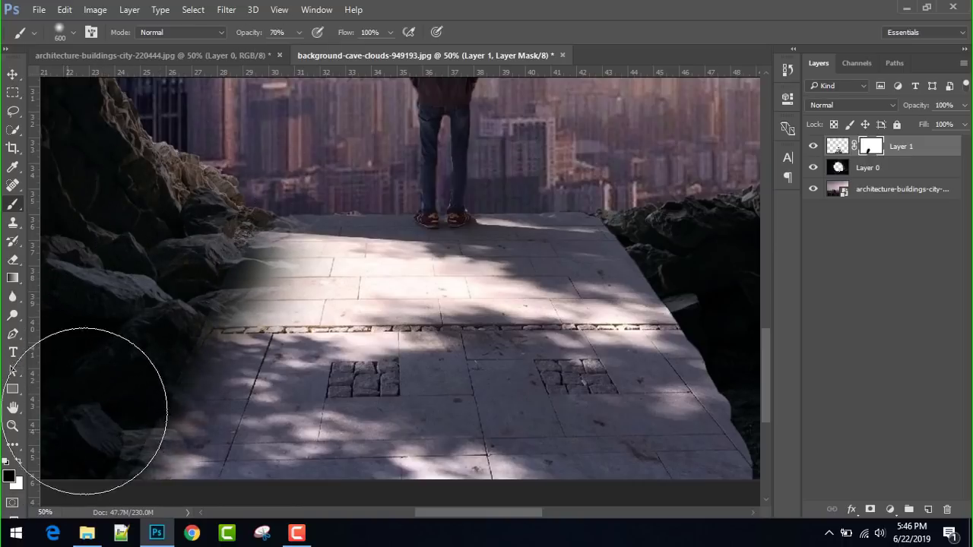
pyautogui.hscroll(5, 396, 207)
pyautogui.moveTo(395, 208)
pyautogui.mouseDown()
pyautogui.moveTo(474, 289)
pyautogui.moveTo(501, 374)
pyautogui.moveTo(474, 343)
pyautogui.moveTo(482, 304)
pyautogui.mouseUp()
# - Pan back to view the hooded figure and pavement, then select the Move tool
pyautogui.scroll(-3, 482, 304)
pyautogui.scroll(3, 424, 271)
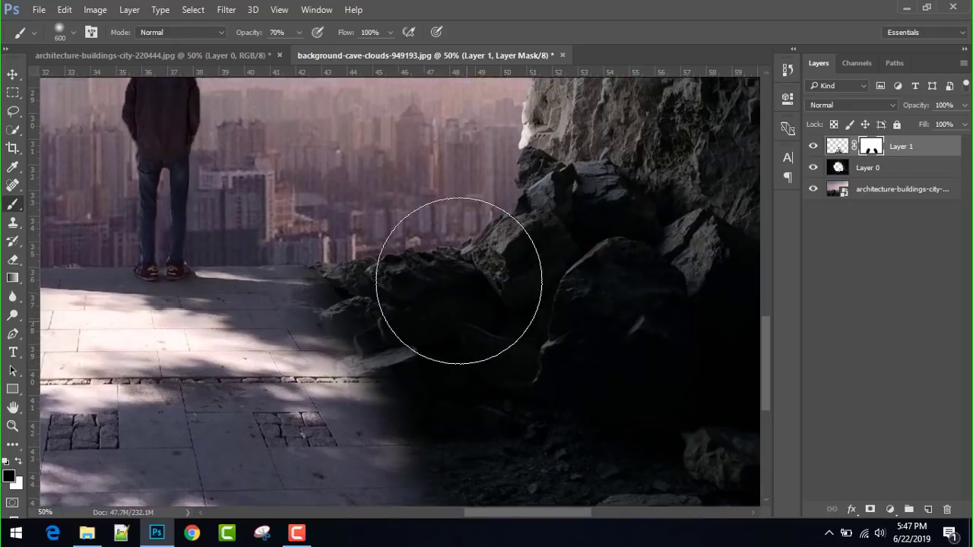
pyautogui.scroll(1, 374, 282)
pyautogui.hscroll(-5, 434, 406)
pyautogui.moveTo(434, 406); pyautogui.dragTo(458, 299)
pyautogui.scroll(-2, 458, 299)
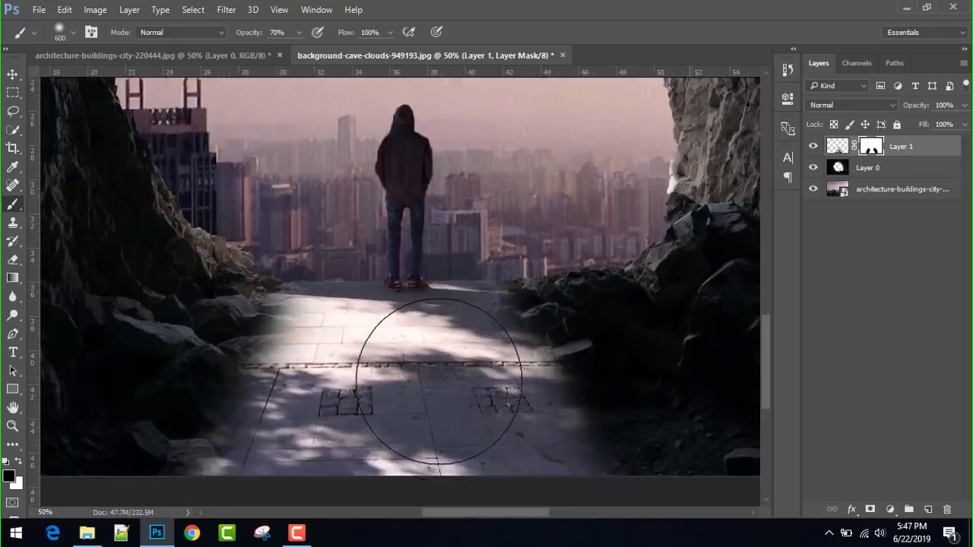
pyautogui.scroll(-1, 413, 391)
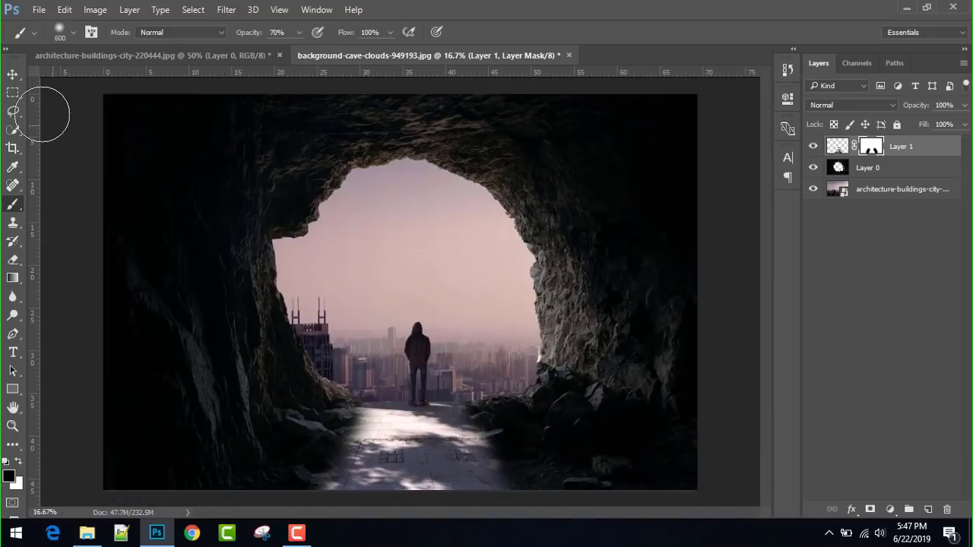
pyautogui.click(12, 74)
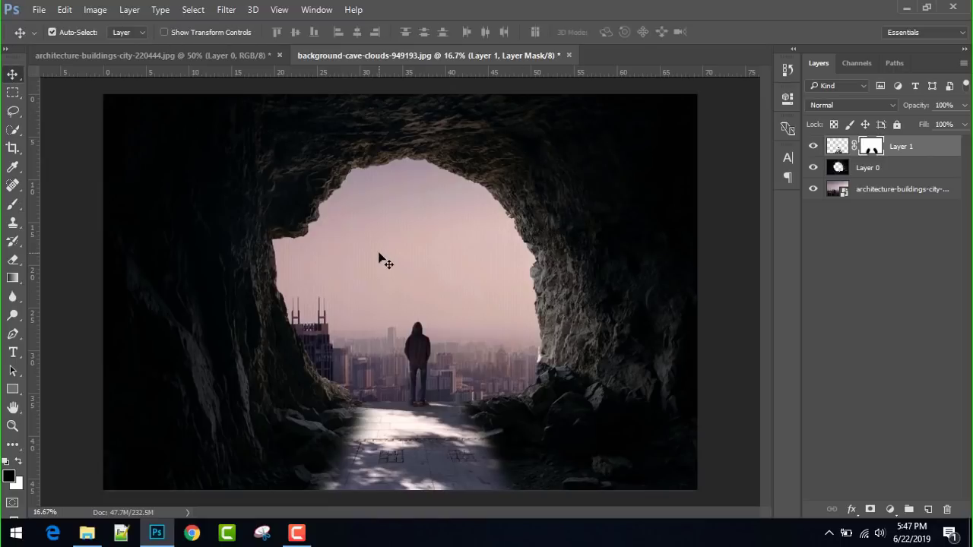
# - Open the city layer's Blending Options and add a Color Overlay in Color Dodge mode
pyautogui.click(422, 258)
pyautogui.rightClick(917, 197)
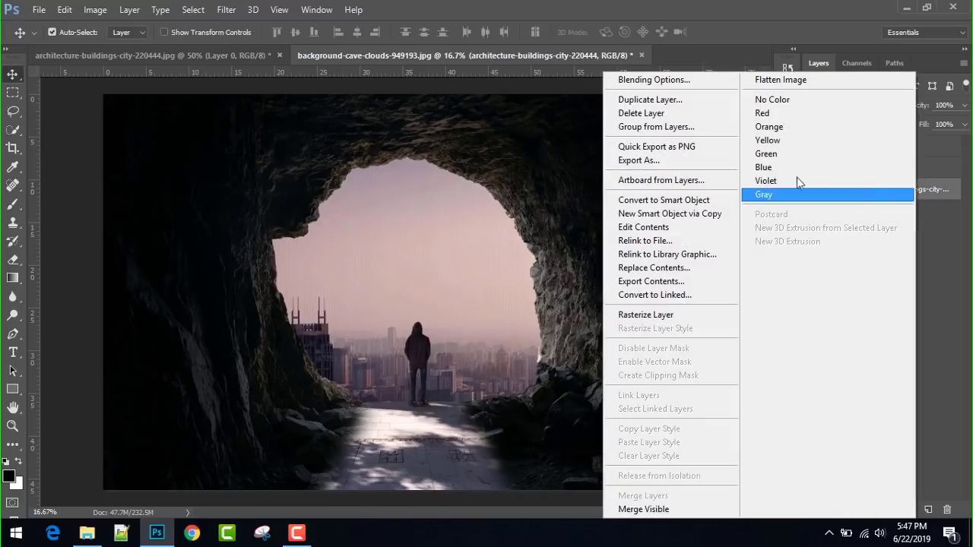
pyautogui.click(651, 84)
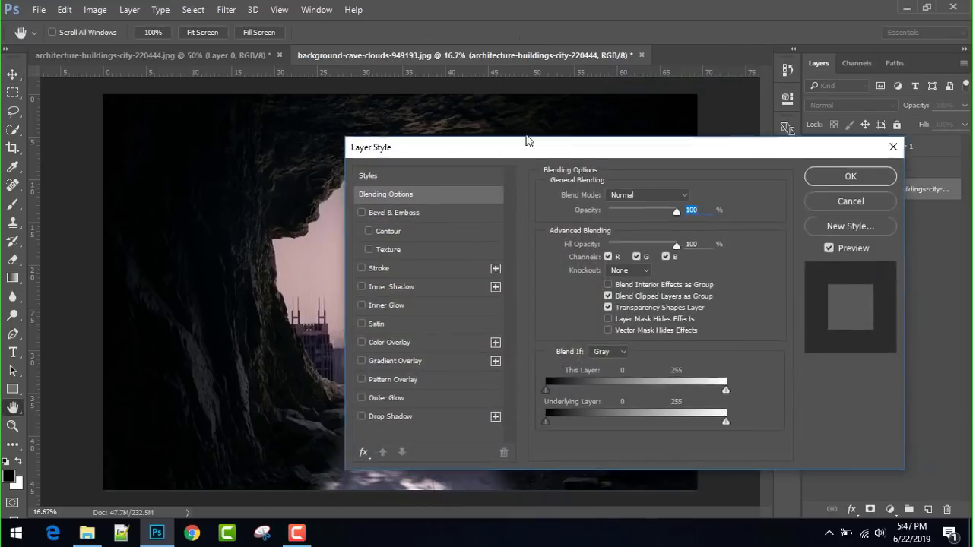
pyautogui.moveTo(472, 152); pyautogui.dragTo(658, 60)
pyautogui.click(560, 256)
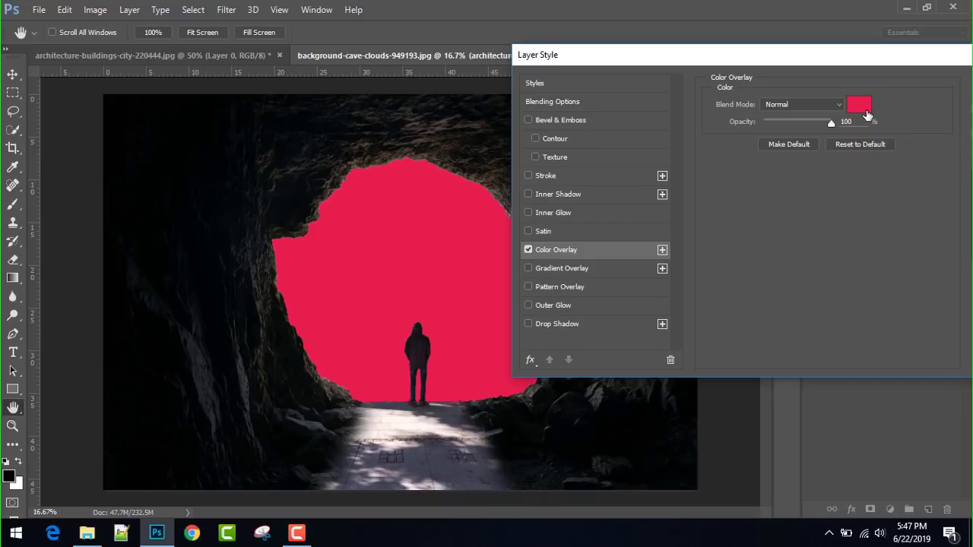
pyautogui.click(803, 115)
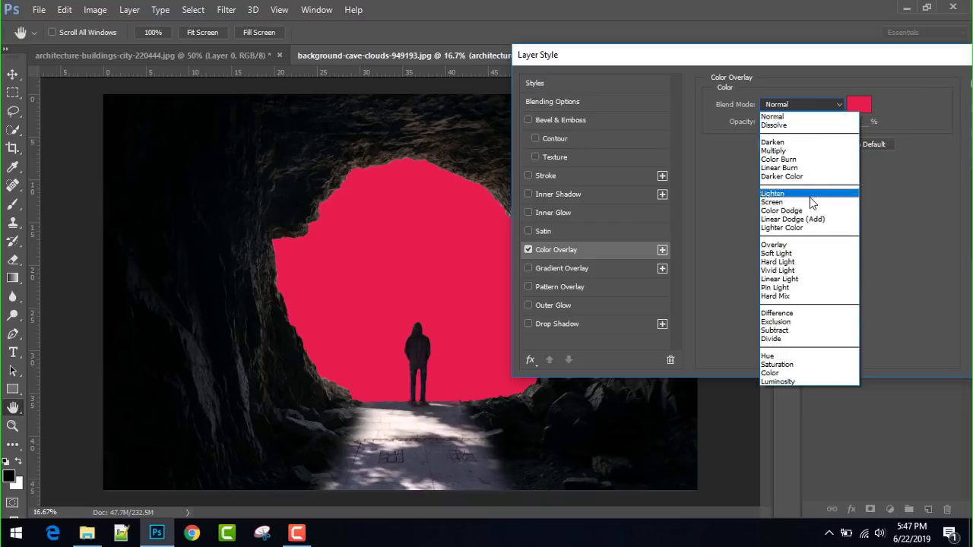
pyautogui.click(783, 211)
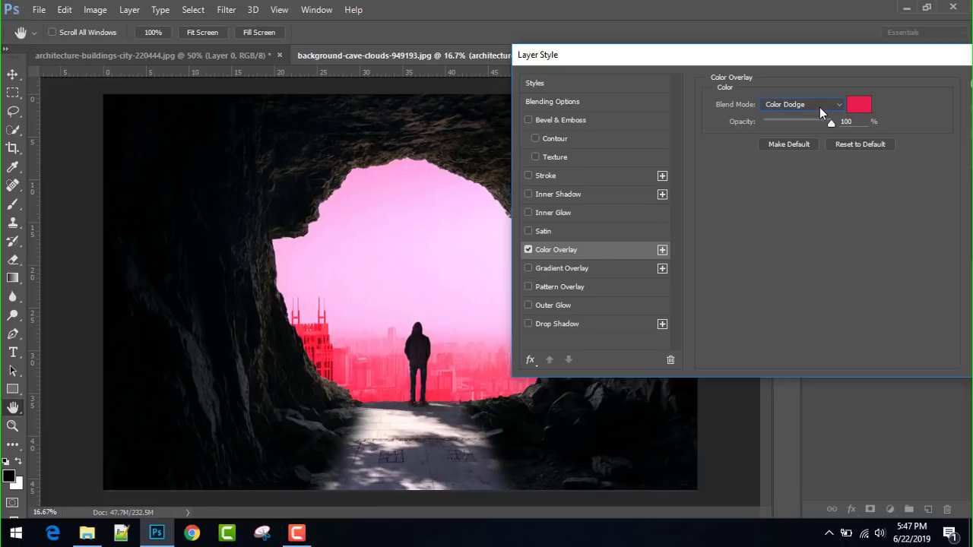
# - Set the overlay colour to dark gray 4c4b4c
pyautogui.click(859, 105)
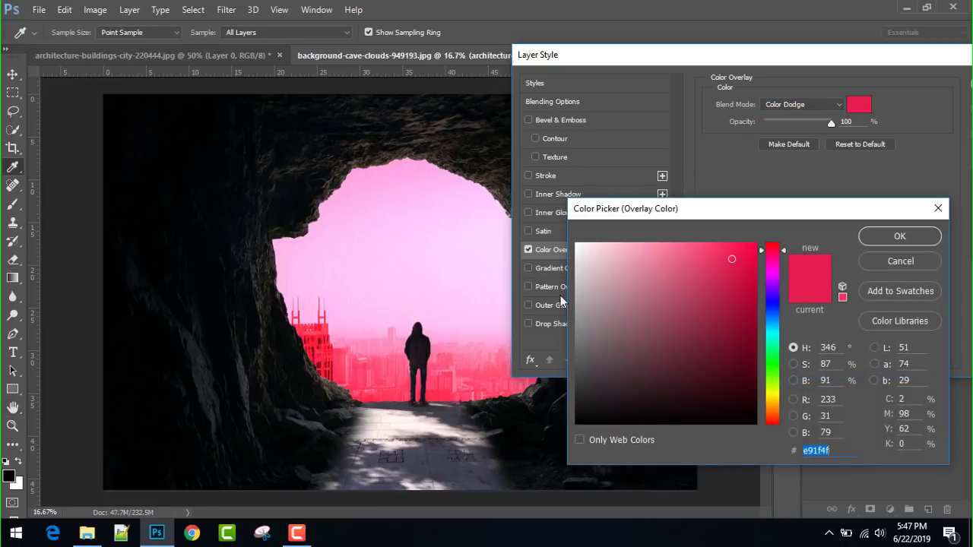
pyautogui.click(583, 321)
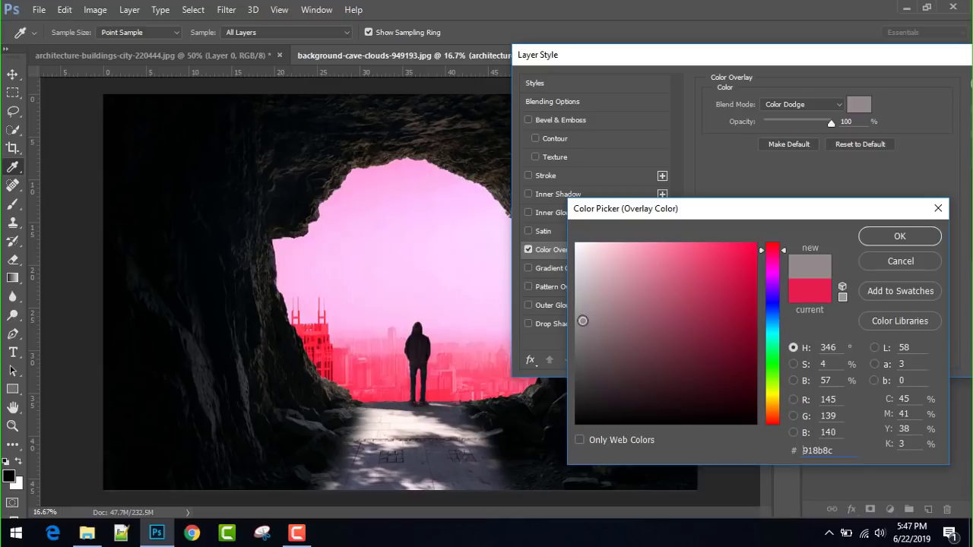
pyautogui.click(577, 366)
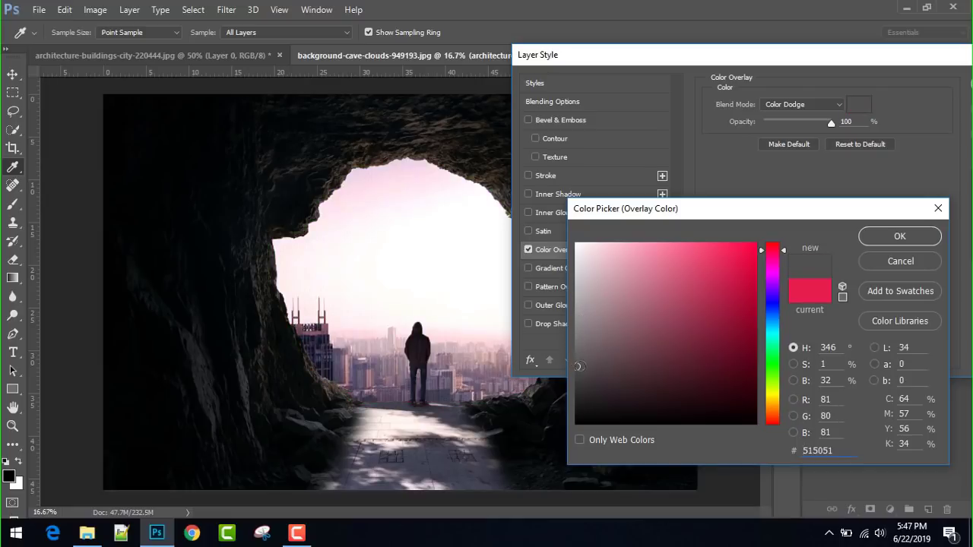
pyautogui.moveTo(578, 367); pyautogui.dragTo(576, 371)
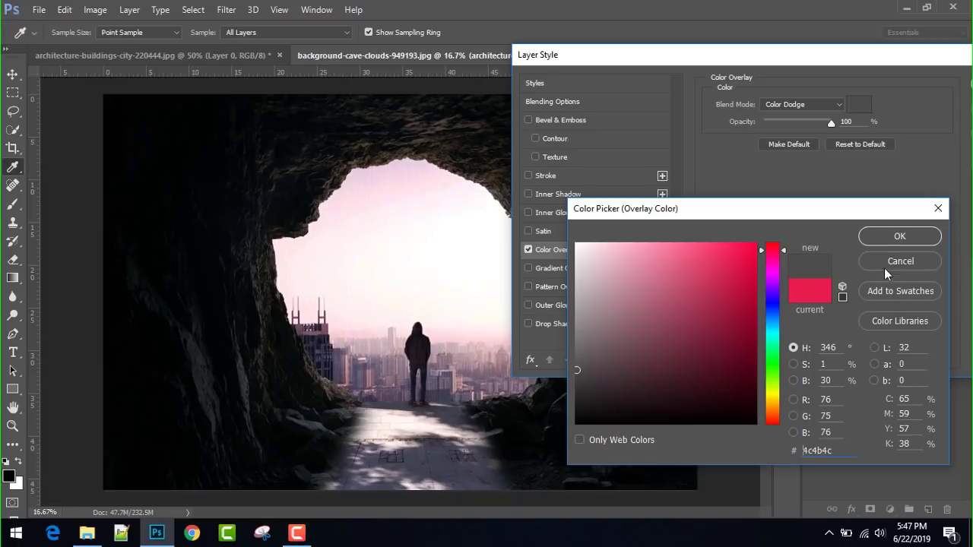
pyautogui.click(879, 240)
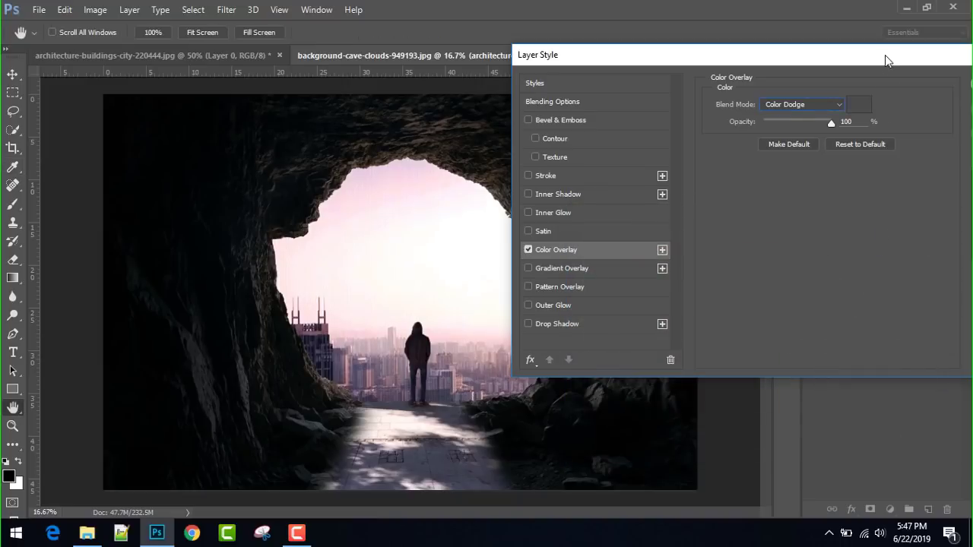
# - Discard lighter gray trials, keeping the dark gray, and apply the city layer's overlay
pyautogui.moveTo(885, 54); pyautogui.dragTo(624, 59)
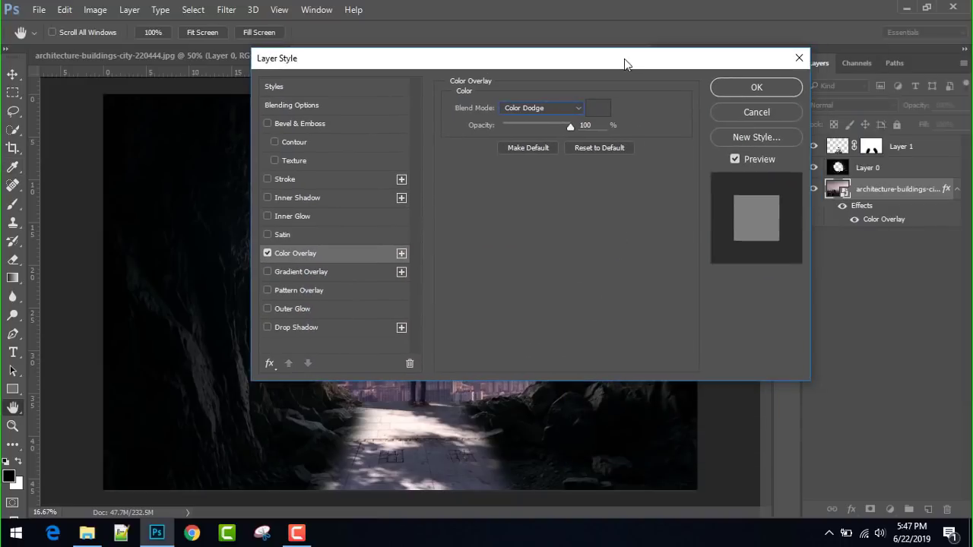
pyautogui.click(593, 113)
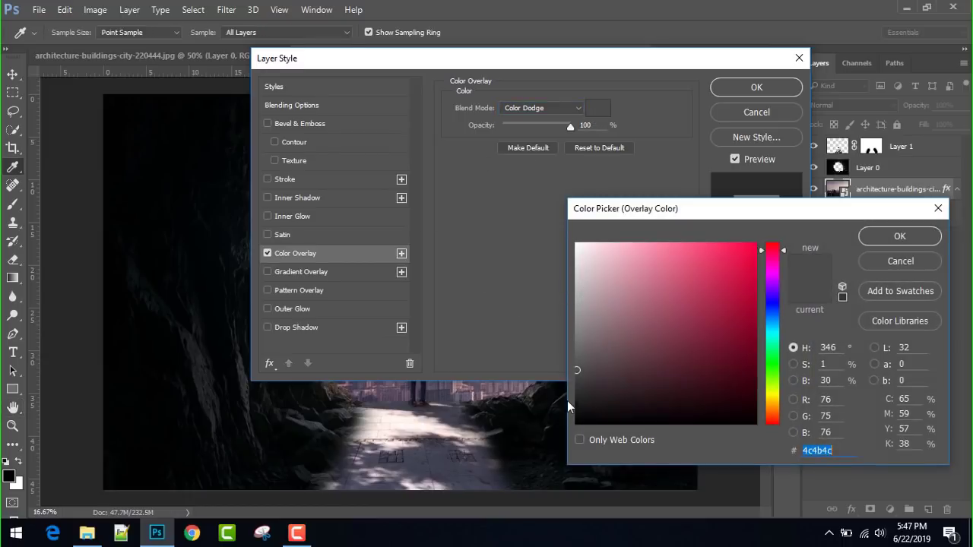
pyautogui.click(575, 369)
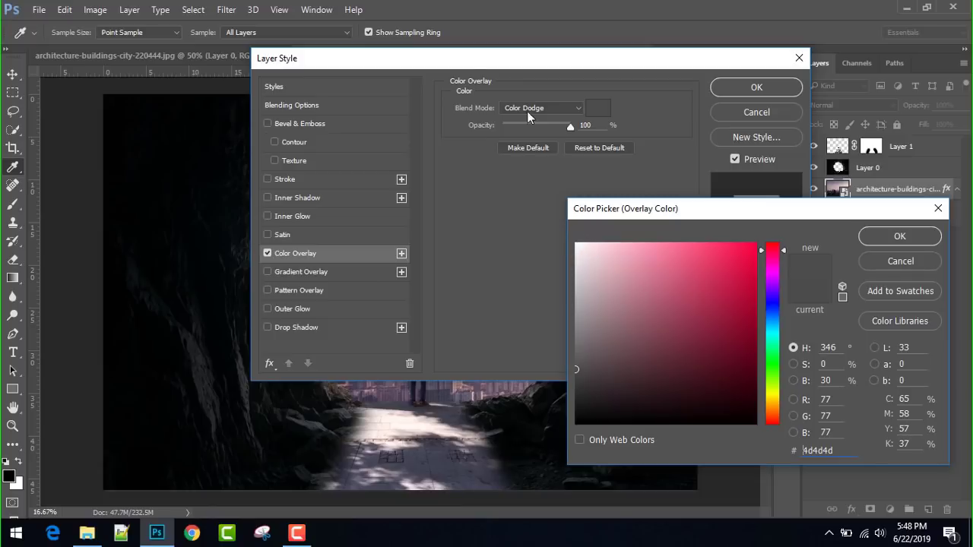
pyautogui.click(885, 261)
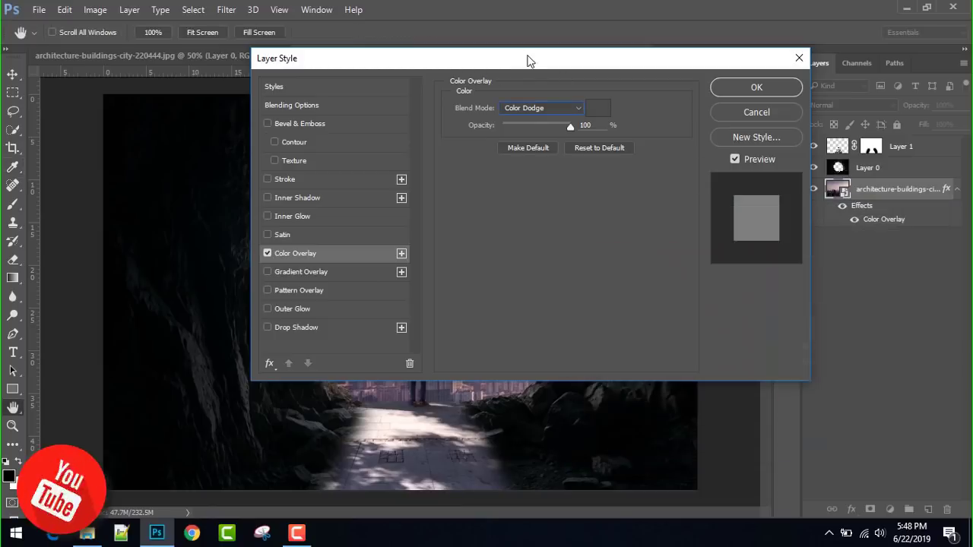
pyautogui.moveTo(668, 61); pyautogui.dragTo(831, 58)
pyautogui.click(884, 93)
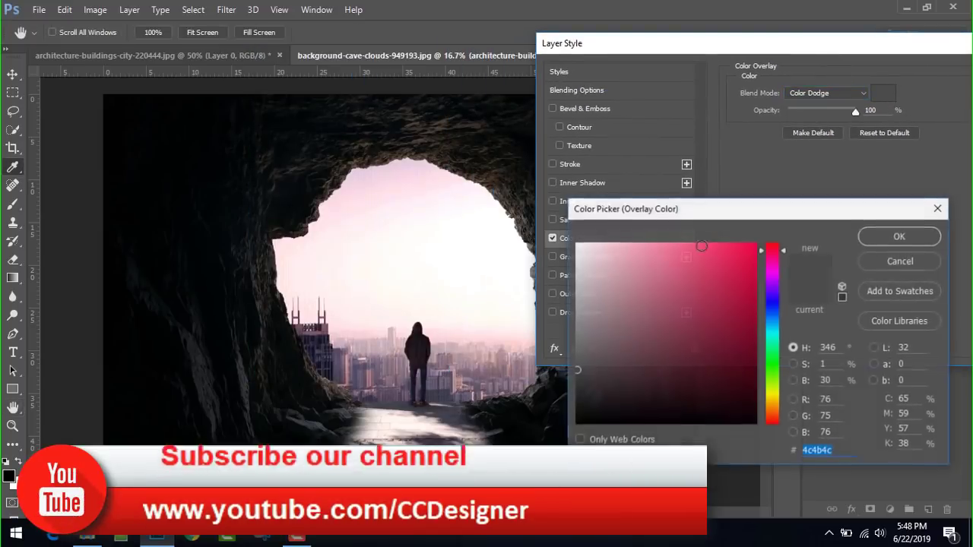
pyautogui.click(580, 273)
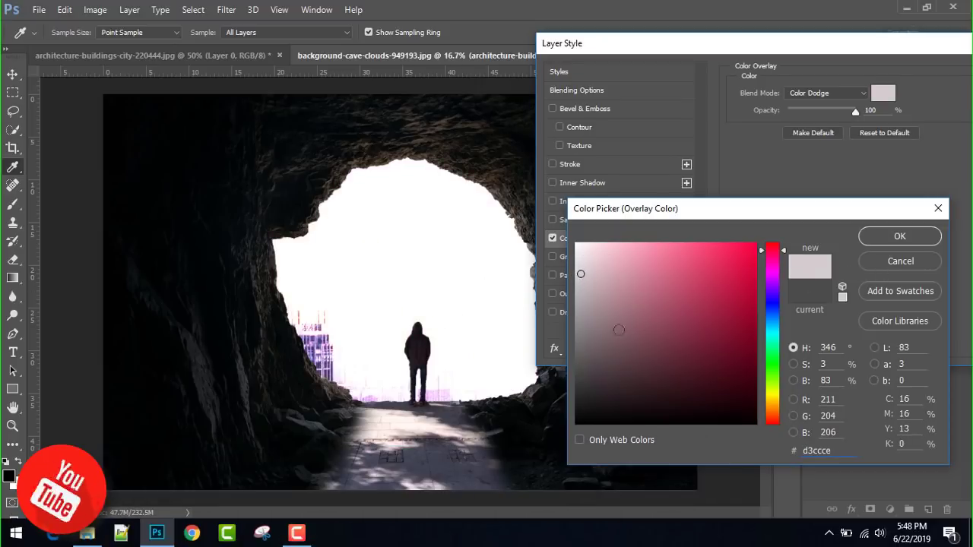
pyautogui.click(882, 255)
pyautogui.moveTo(881, 44); pyautogui.dragTo(659, 71)
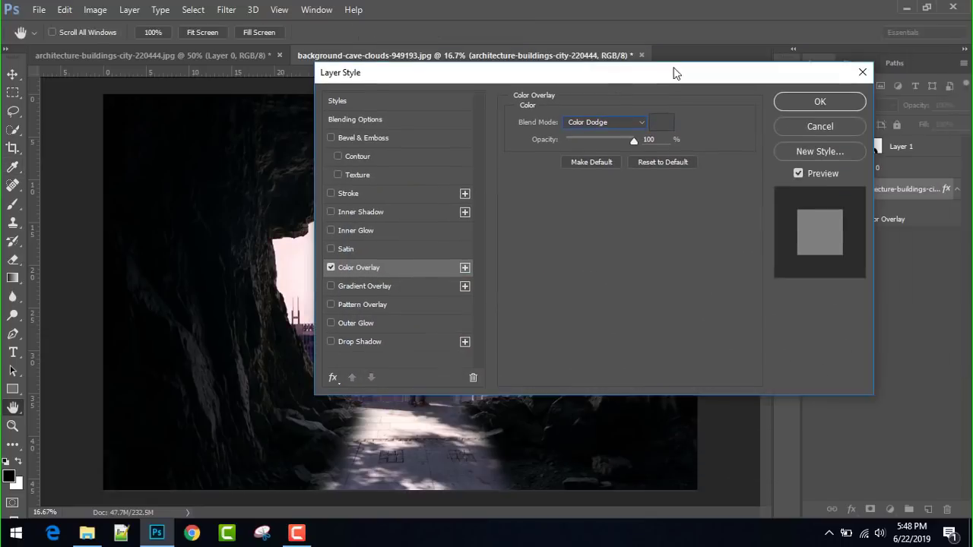
pyautogui.click(821, 101)
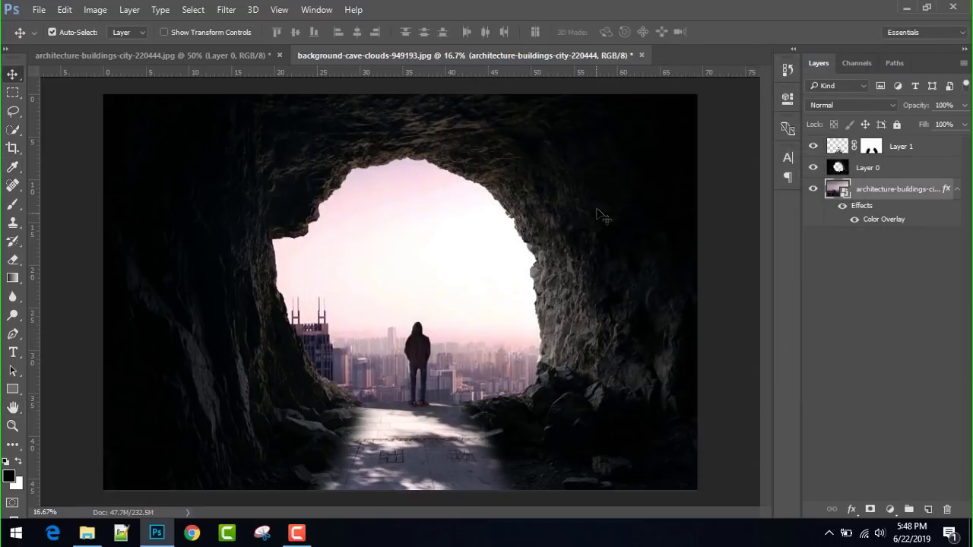
pyautogui.click(596, 211)
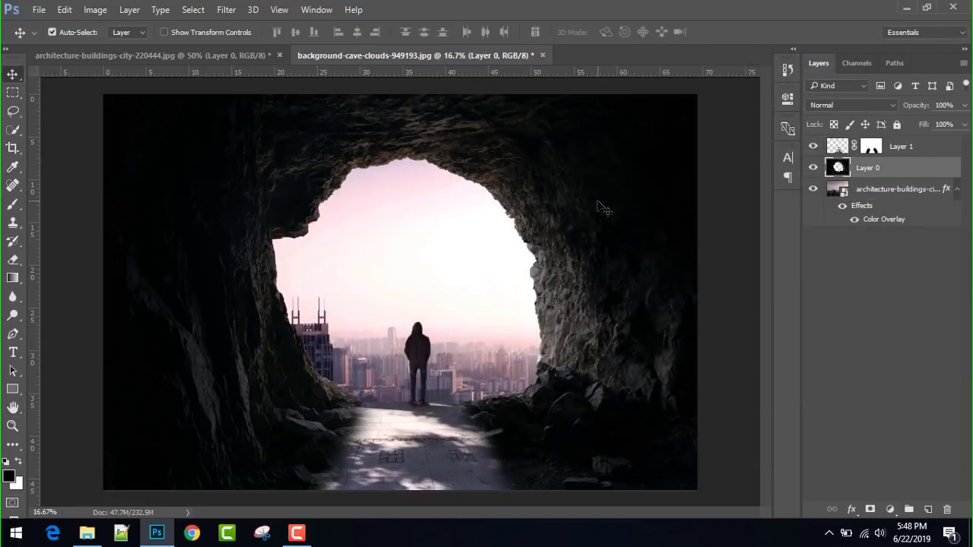
# - Open Layer 0's Blending Options and enable a Color Dodge Color Overlay
pyautogui.click(813, 167)
pyautogui.click(813, 168)
pyautogui.rightClick(866, 167)
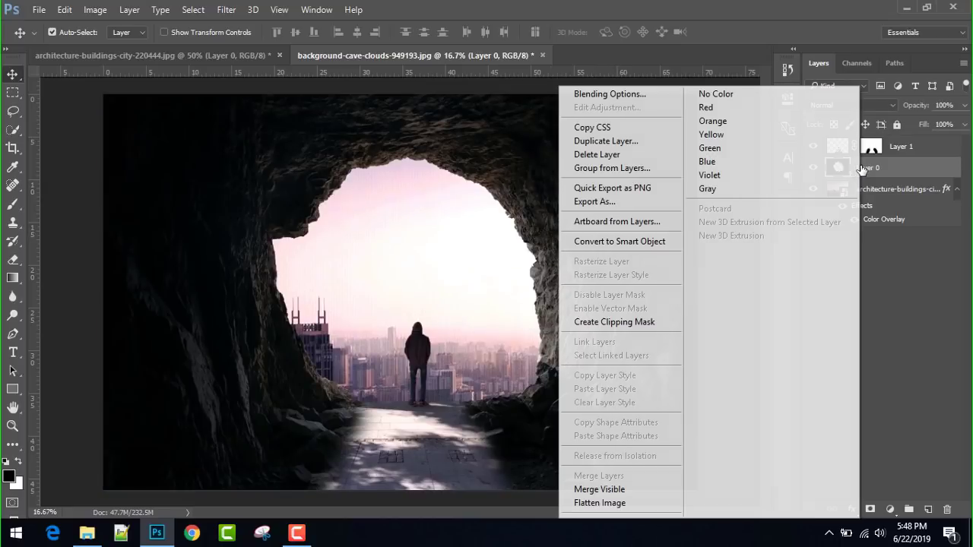
pyautogui.click(591, 92)
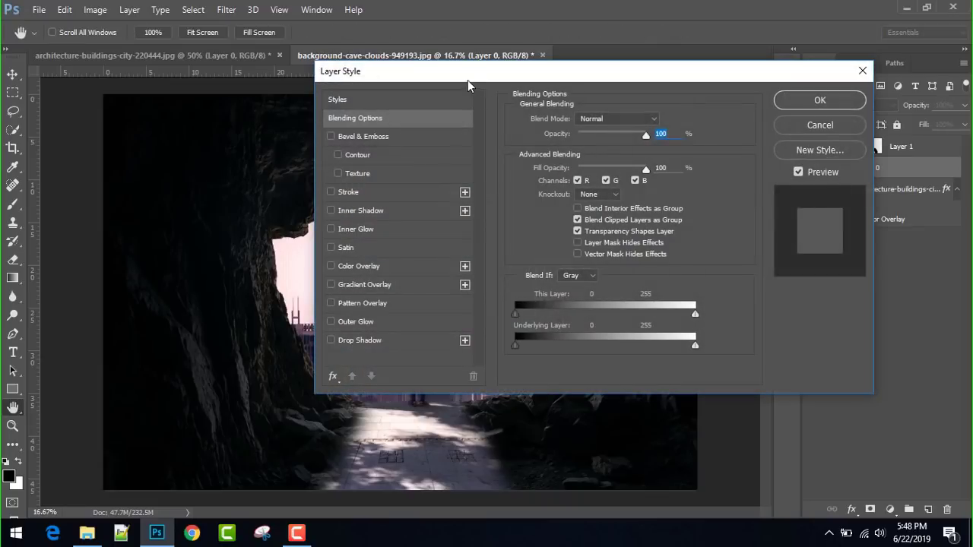
pyautogui.moveTo(467, 71); pyautogui.dragTo(734, 51)
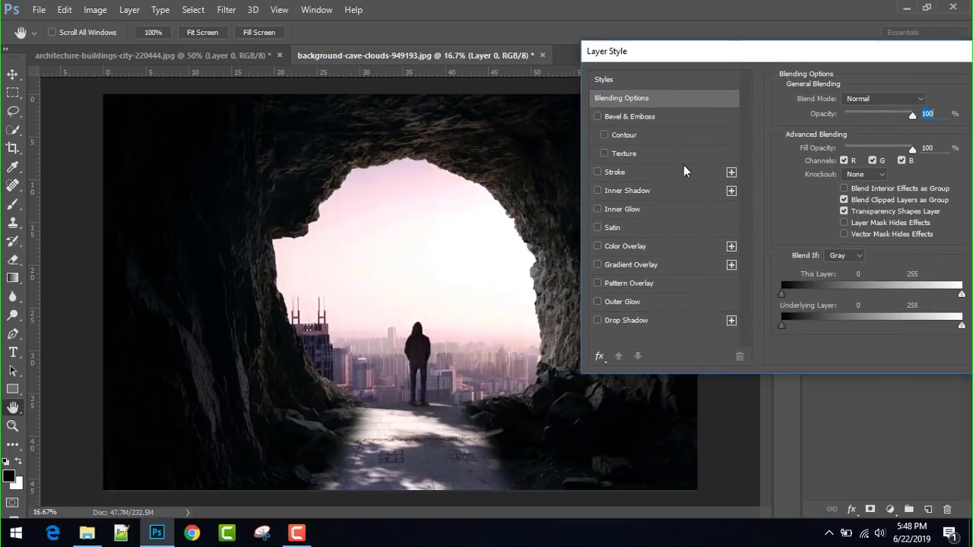
pyautogui.click(622, 249)
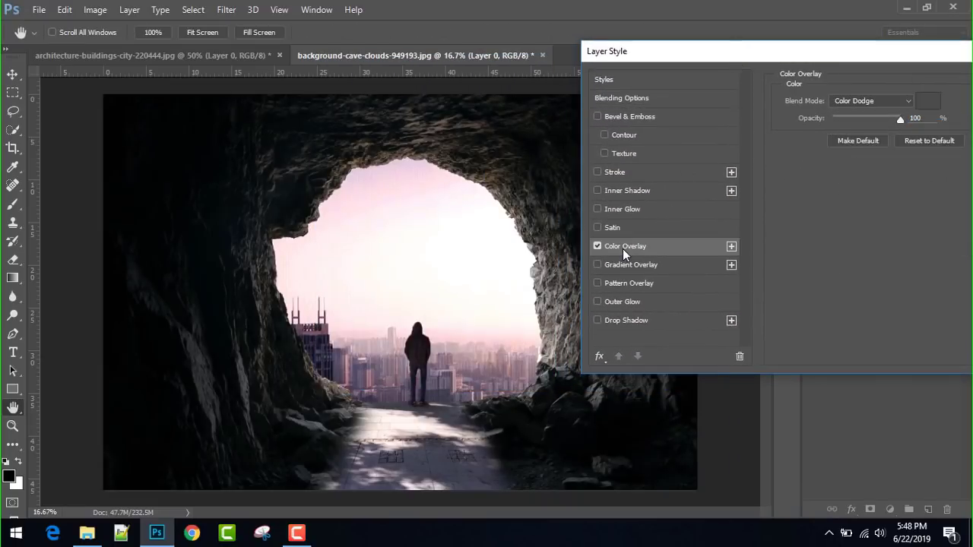
# - Set Layer 0's overlay colour to light gray a09fa0 and apply the style
pyautogui.click(922, 107)
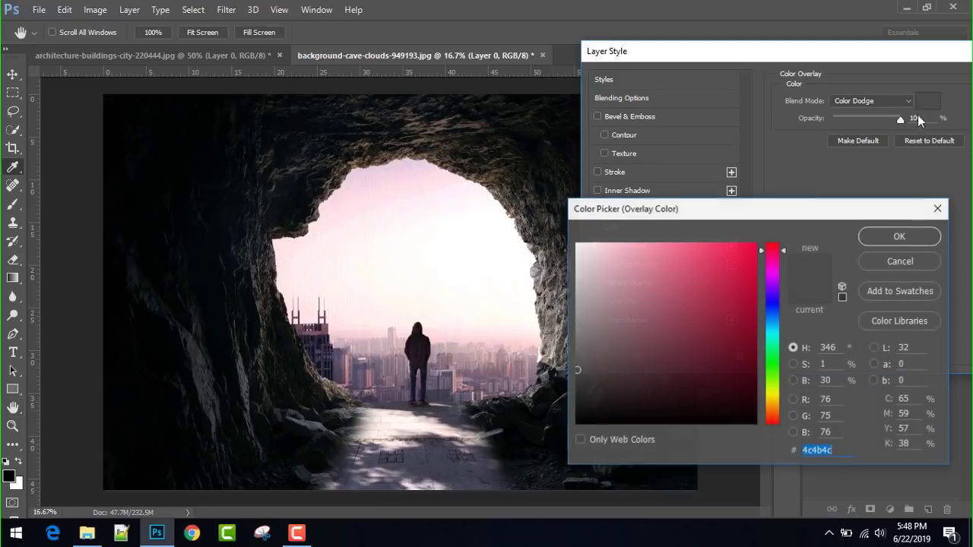
pyautogui.click(579, 328)
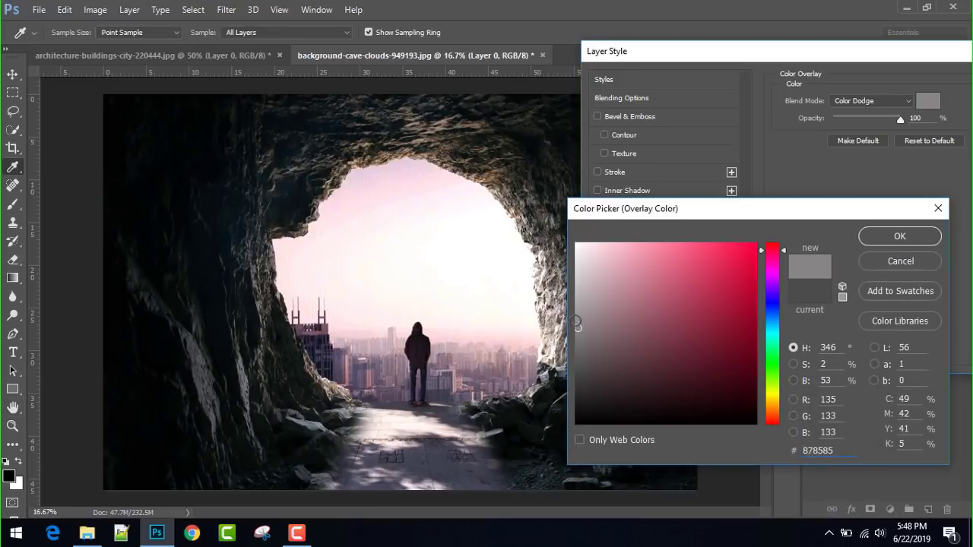
pyautogui.click(578, 317)
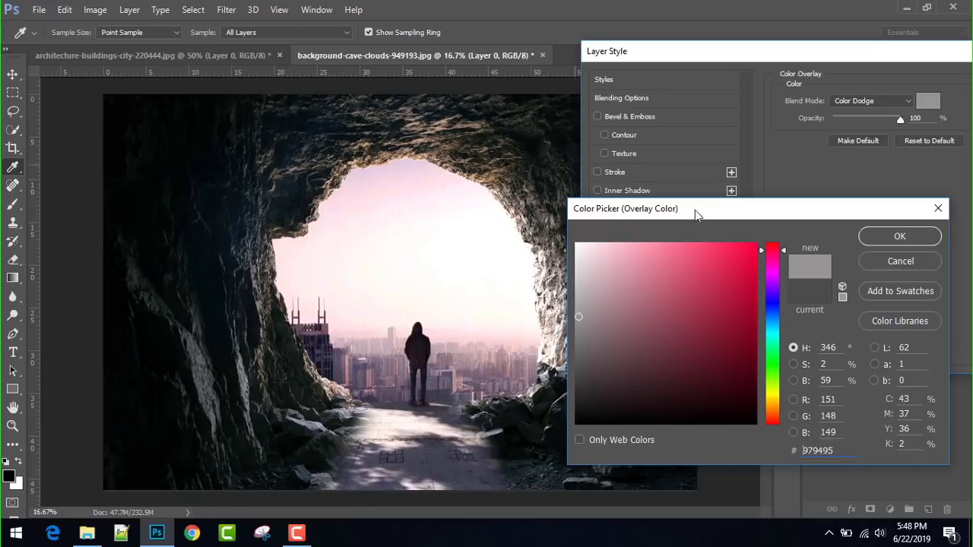
pyautogui.click(576, 309)
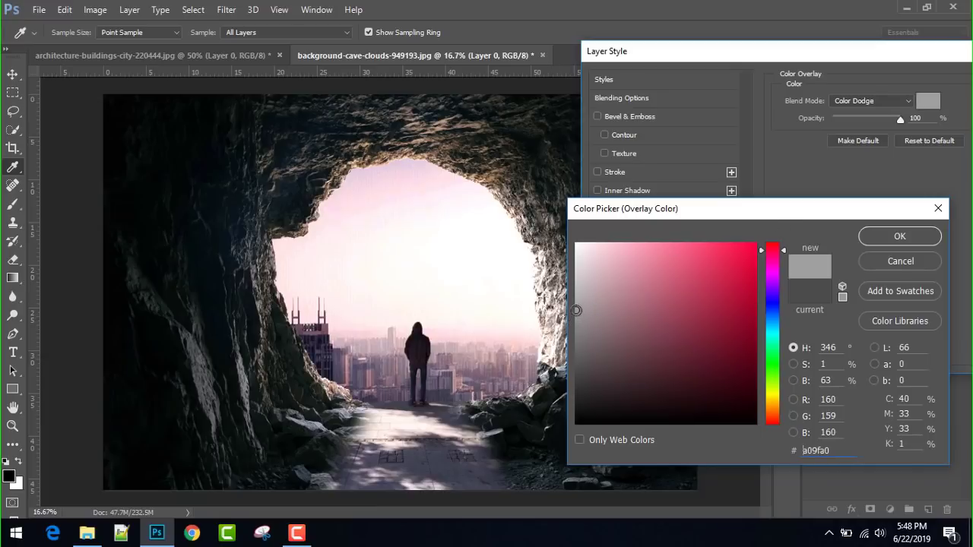
pyautogui.click(902, 236)
pyautogui.moveTo(906, 61); pyautogui.dragTo(706, 75)
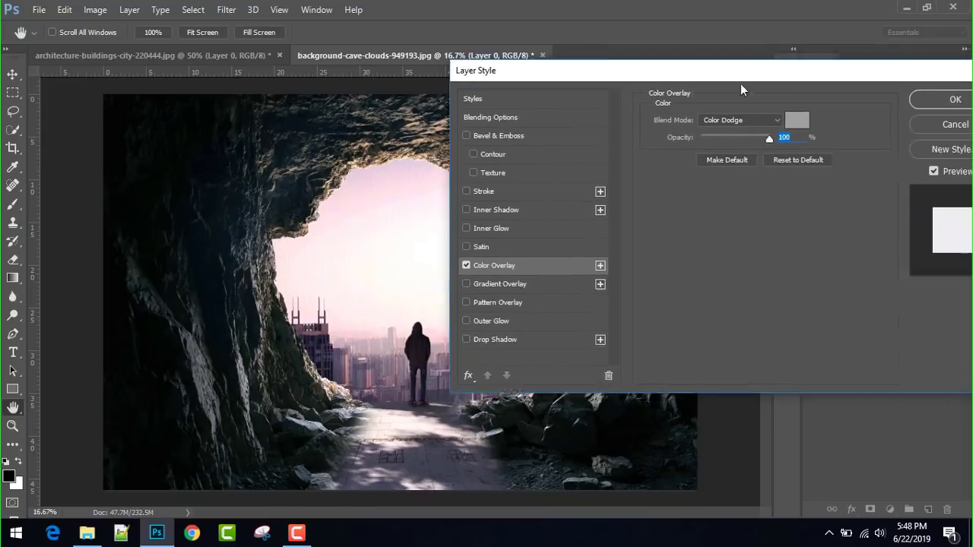
pyautogui.click(885, 106)
# - Open Layer 1's Blending Options and enable a Color Dodge Color Overlay
pyautogui.click(429, 450)
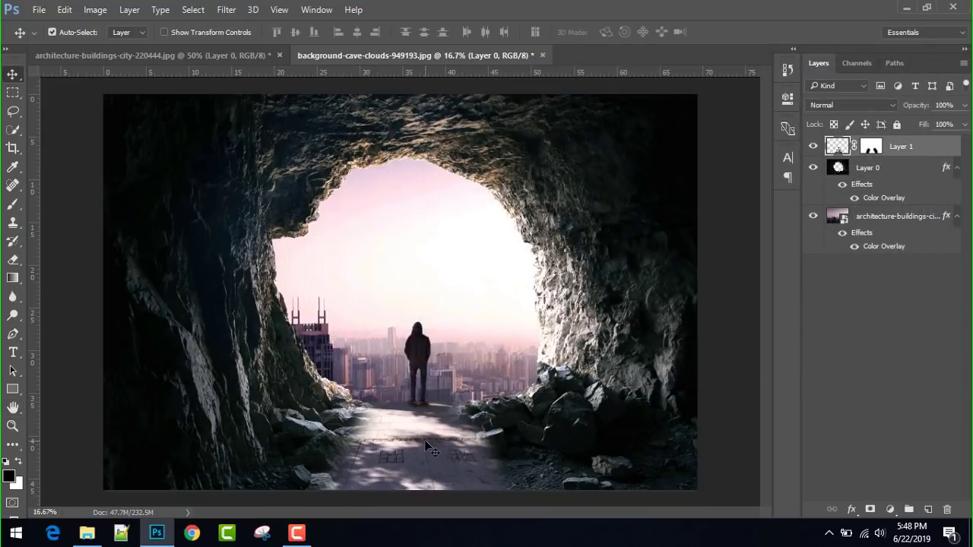
pyautogui.rightClick(897, 146)
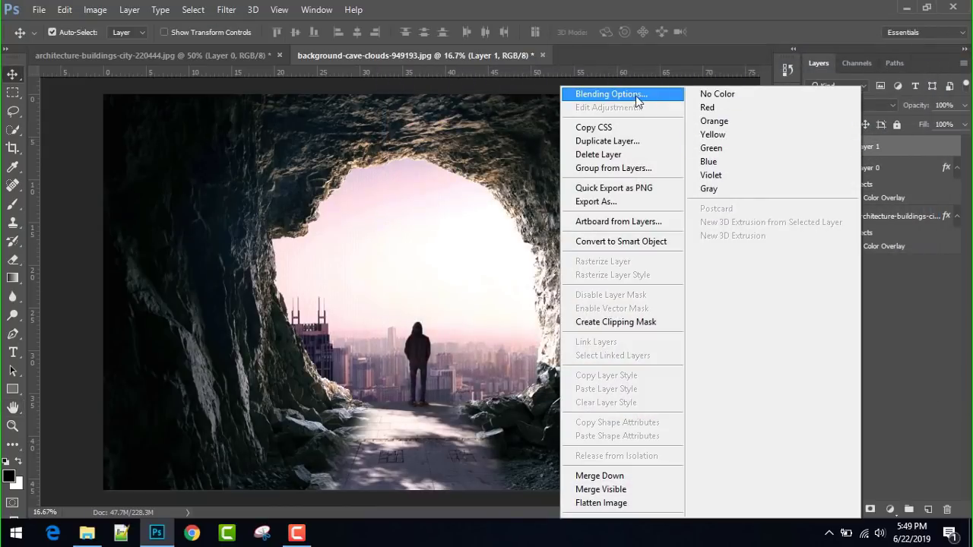
pyautogui.click(612, 98)
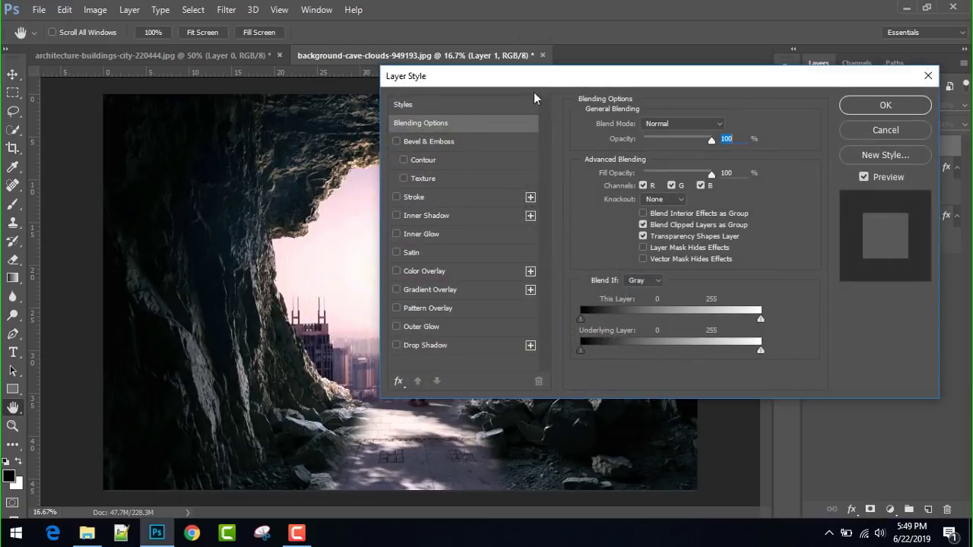
pyautogui.moveTo(534, 84); pyautogui.dragTo(702, 81)
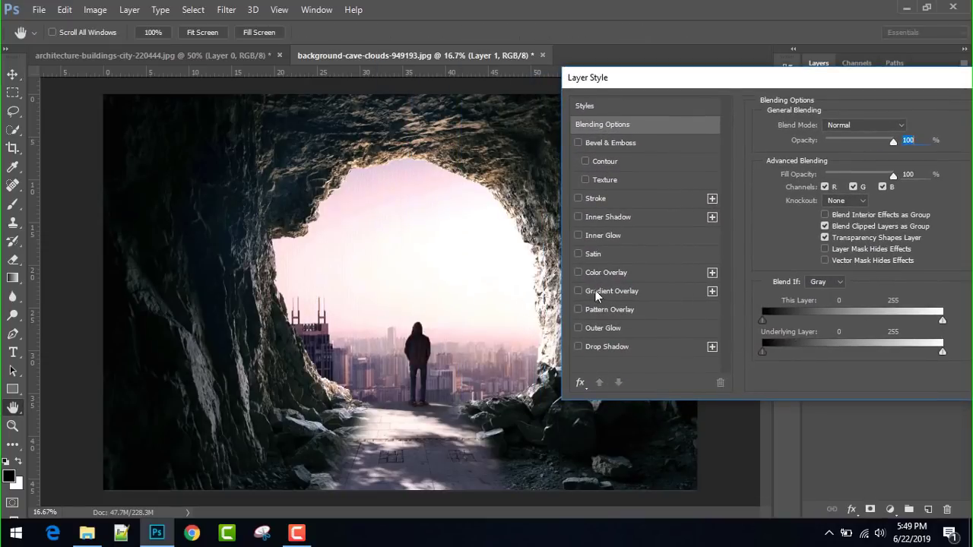
pyautogui.click(607, 273)
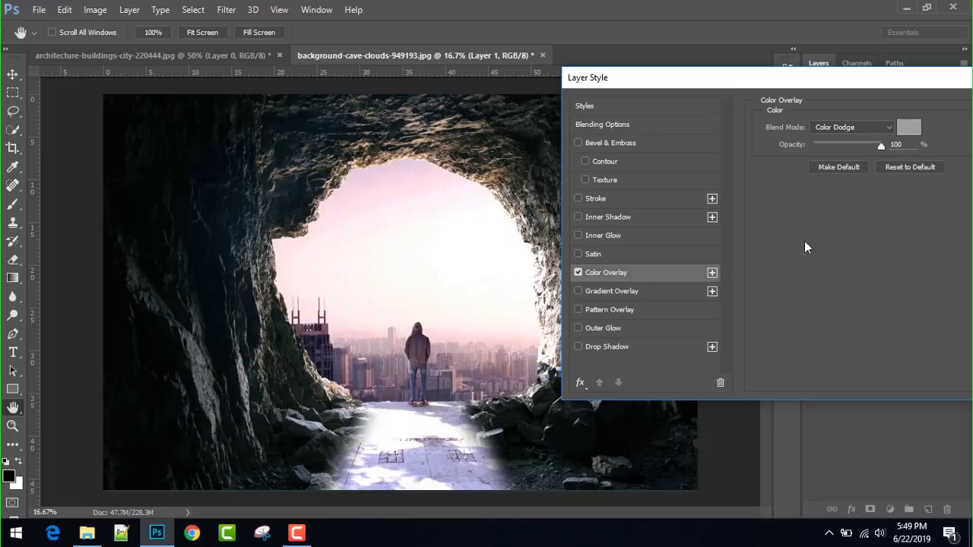
# - Set Layer 1's overlay colour to medium gray 858383
pyautogui.click(910, 131)
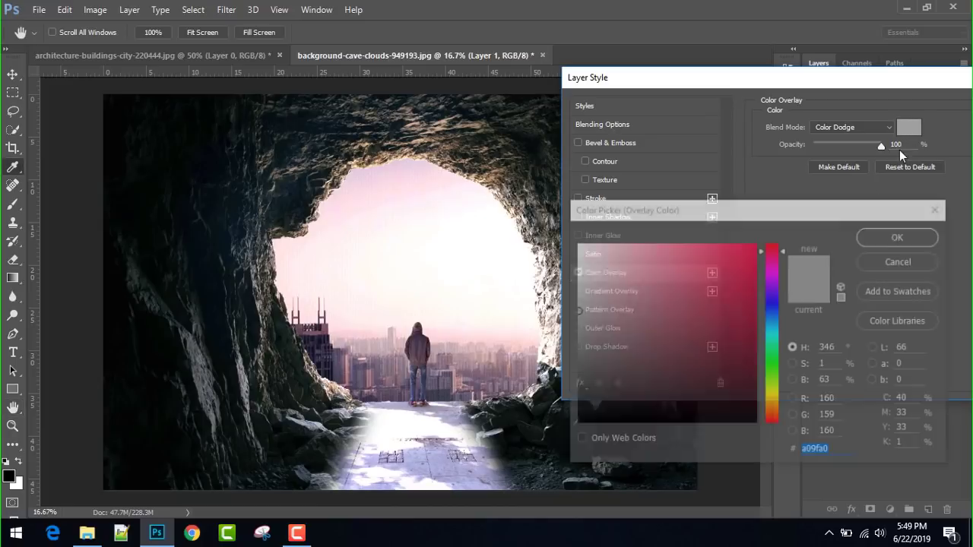
pyautogui.click(578, 330)
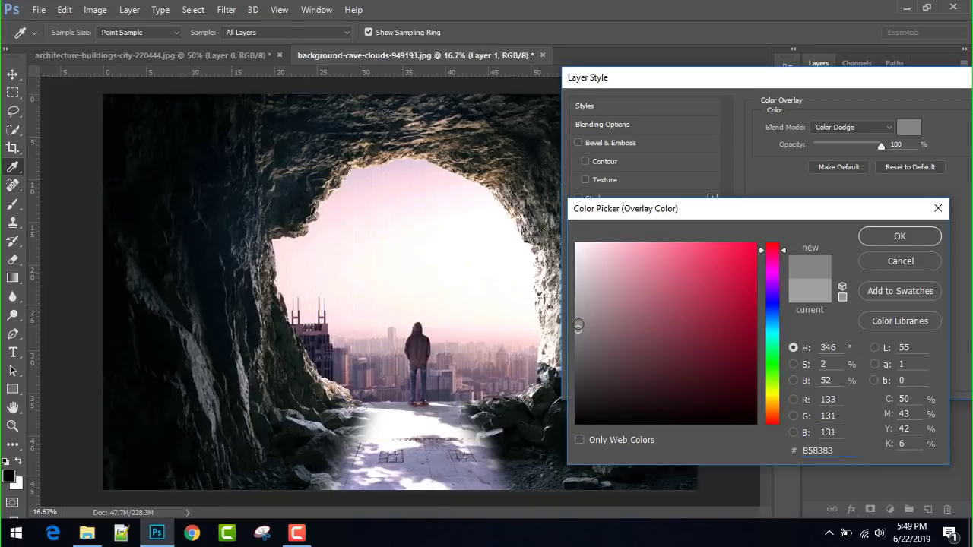
pyautogui.click(578, 324)
pyautogui.click(903, 236)
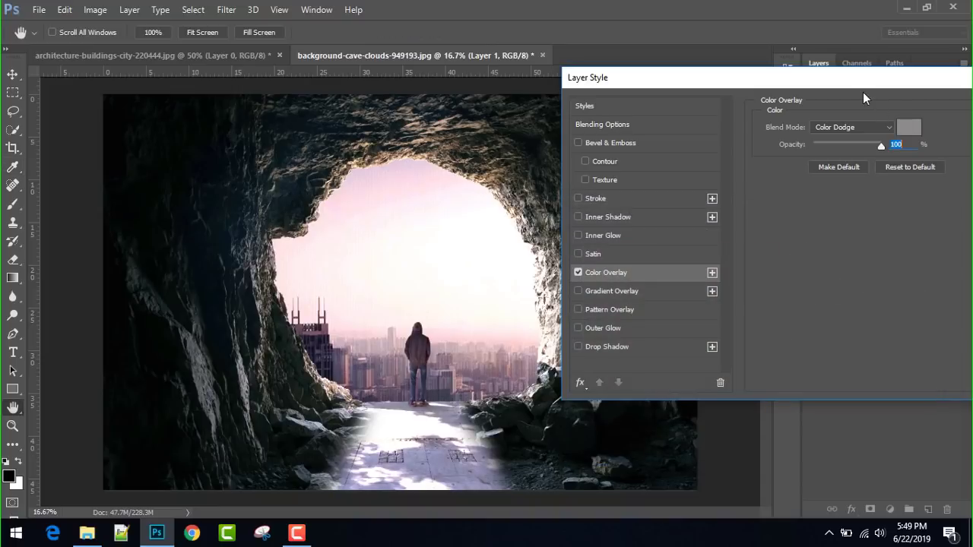
# - Move the Layer Style dialog to the left
pyautogui.moveTo(876, 87); pyautogui.dragTo(639, 123)
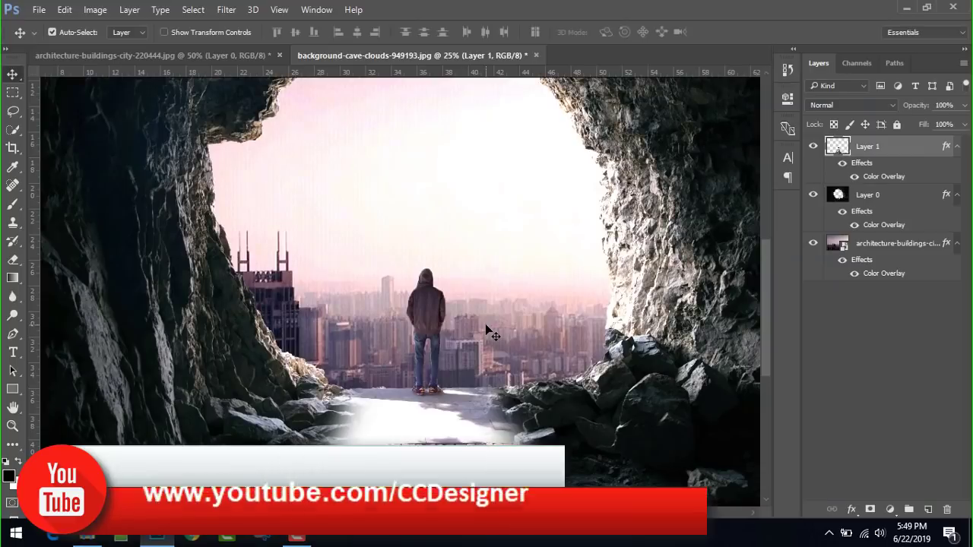